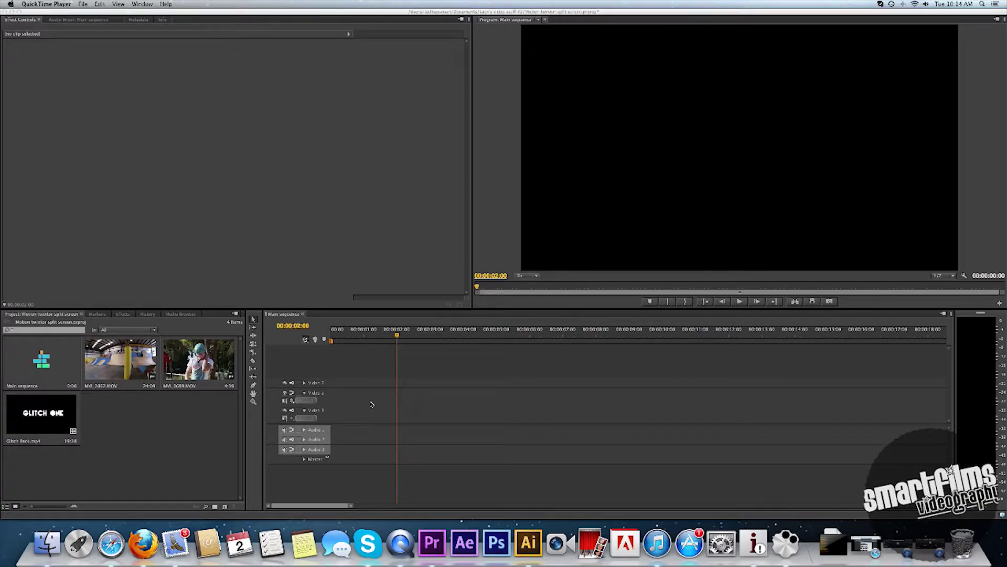
# Step: Place the helmet clip at the start of Main sequence and park the playhead at 00:00:01:14
pyautogui.click(219, 376)
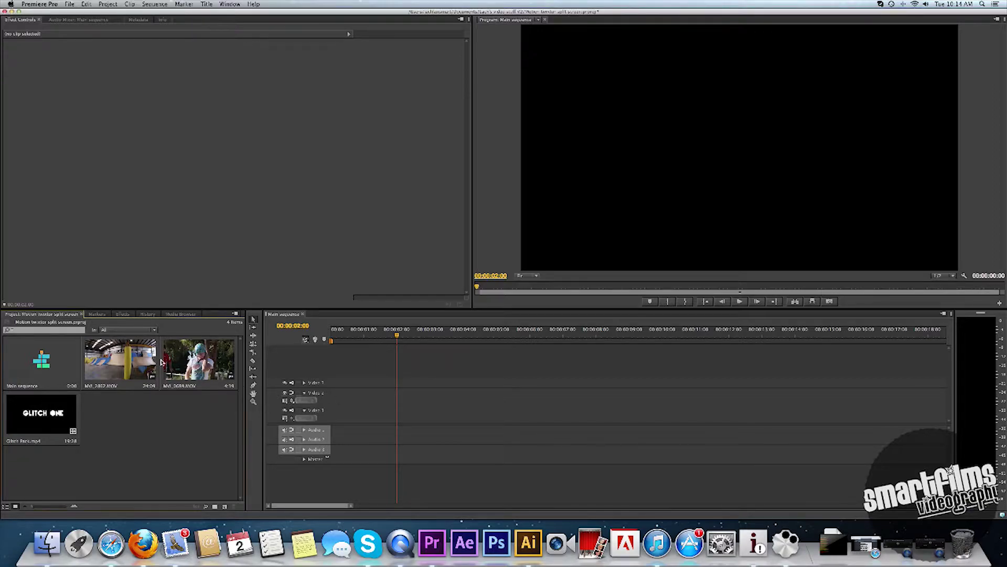
pyautogui.click(148, 361)
pyautogui.click(191, 365)
pyautogui.moveTo(191, 366); pyautogui.dragTo(334, 416)
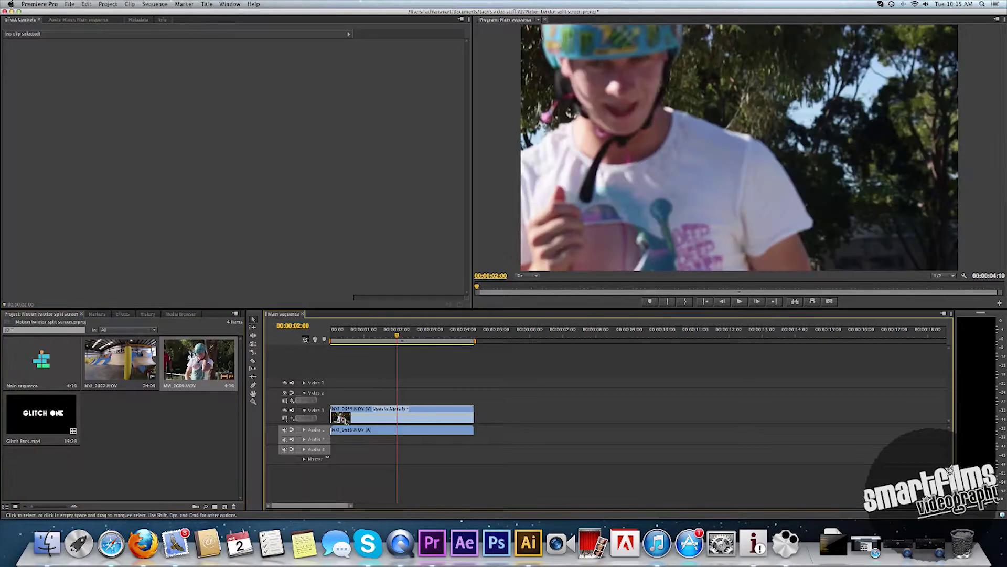
pyautogui.rightClick(346, 421)
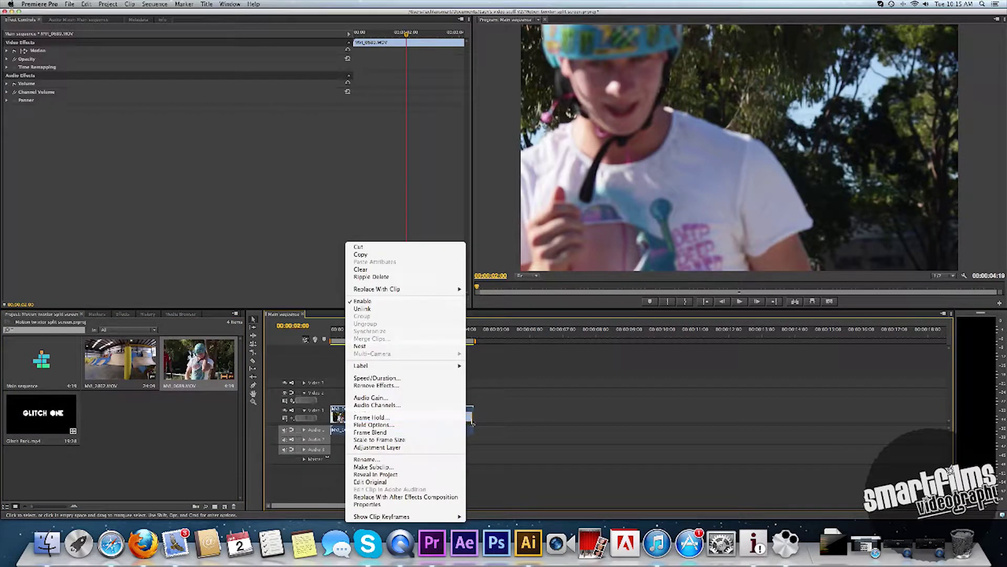
pyautogui.click(340, 418)
pyautogui.moveTo(413, 330); pyautogui.dragTo(371, 331)
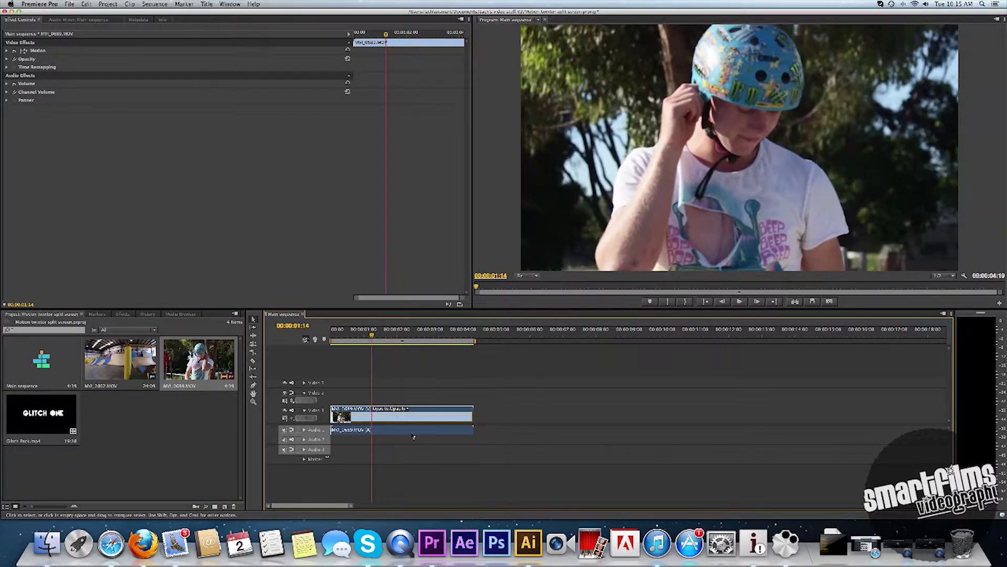
# Step: Create a new sequence, Sequence 02, from the File menu
pyautogui.click(70, 4)
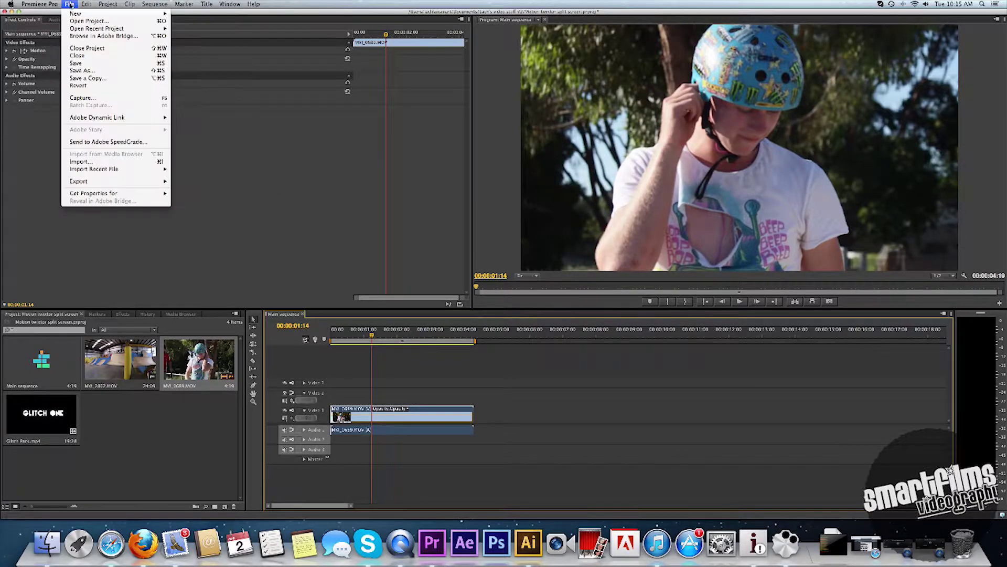
pyautogui.moveTo(97, 14)
pyautogui.click(191, 25)
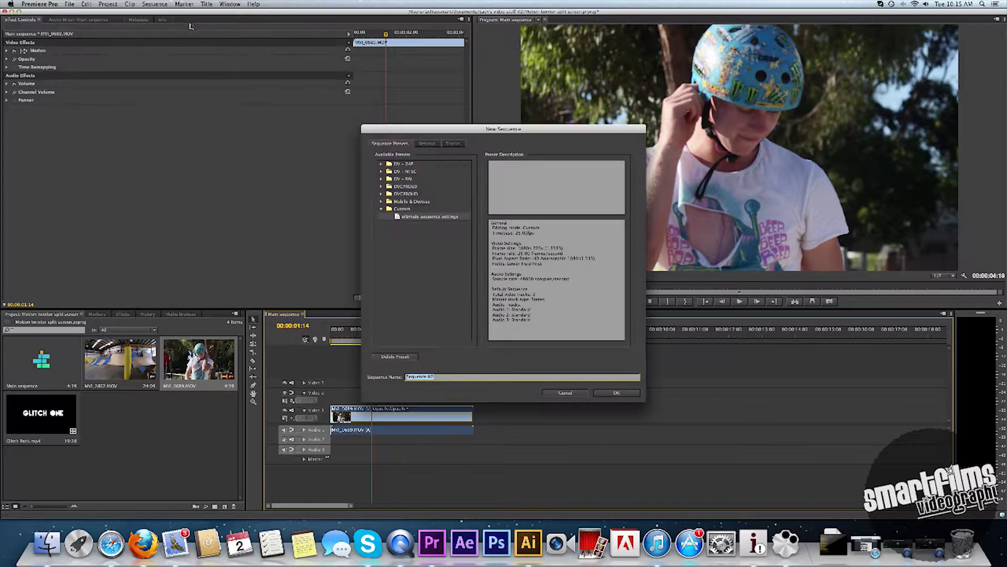
pyautogui.click(617, 393)
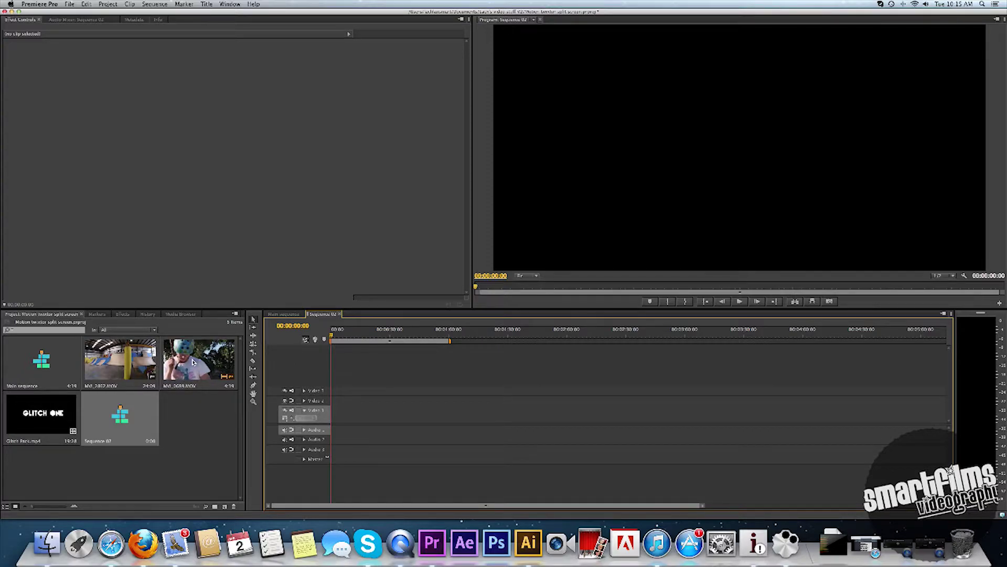
# Step: Drop the helmet clip into Sequence 02, resolve the settings mismatch, and paste repeated copies
pyautogui.moveTo(193, 362); pyautogui.dragTo(335, 415)
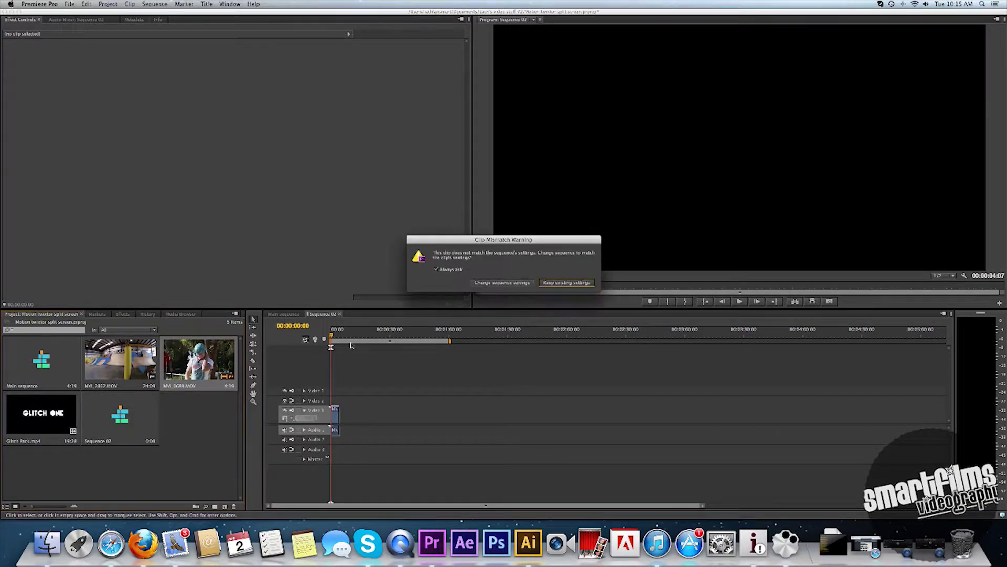
pyautogui.click(520, 284)
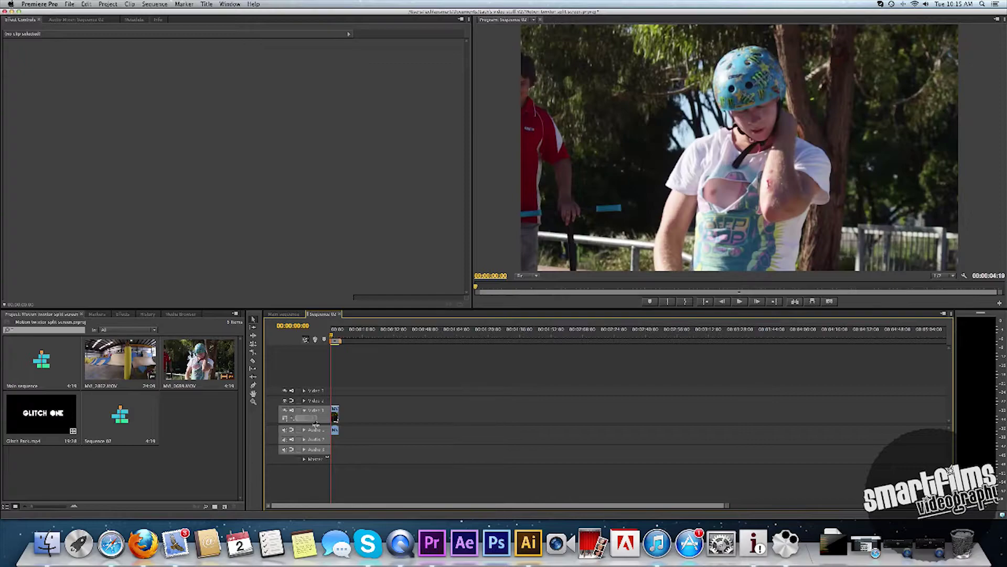
pyautogui.click(335, 419)
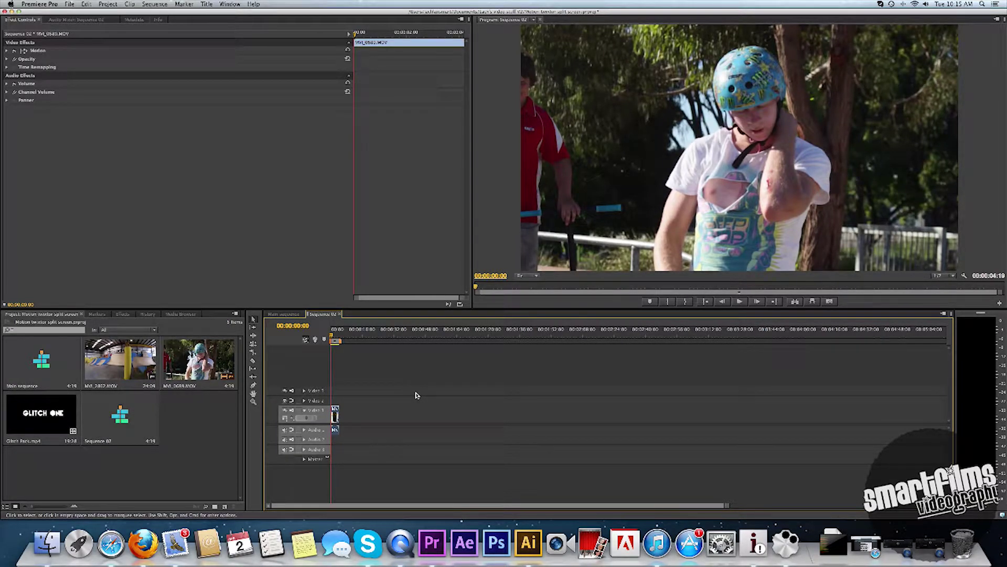
pyautogui.press('super+v')
pyautogui.press('super+v')
pyautogui.press('super+v')
pyautogui.press('super+v')
pyautogui.press('super+v')
pyautogui.press('super+v')
pyautogui.press('super+v')
pyautogui.press('super+v')
pyautogui.press('super+v')
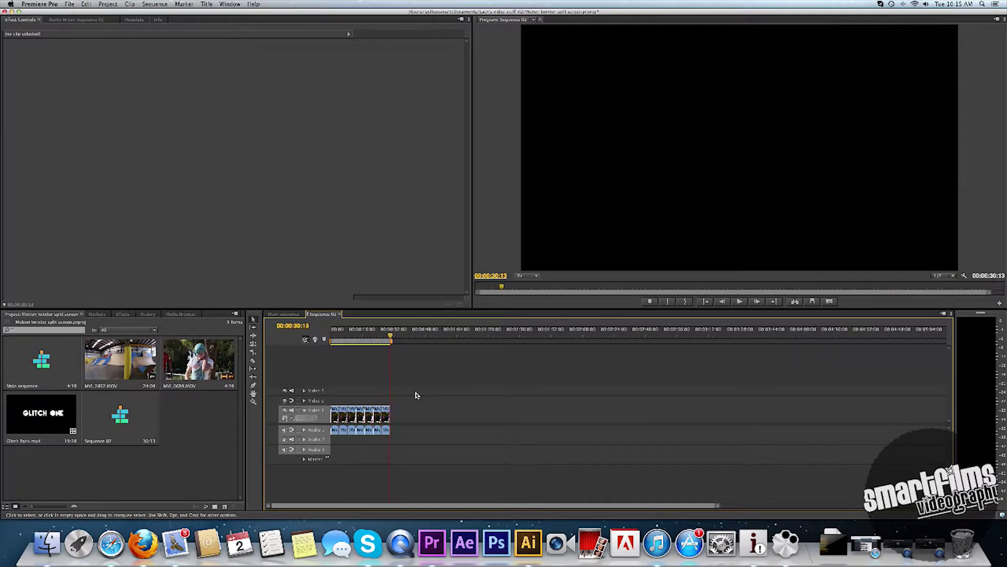
pyautogui.click(283, 315)
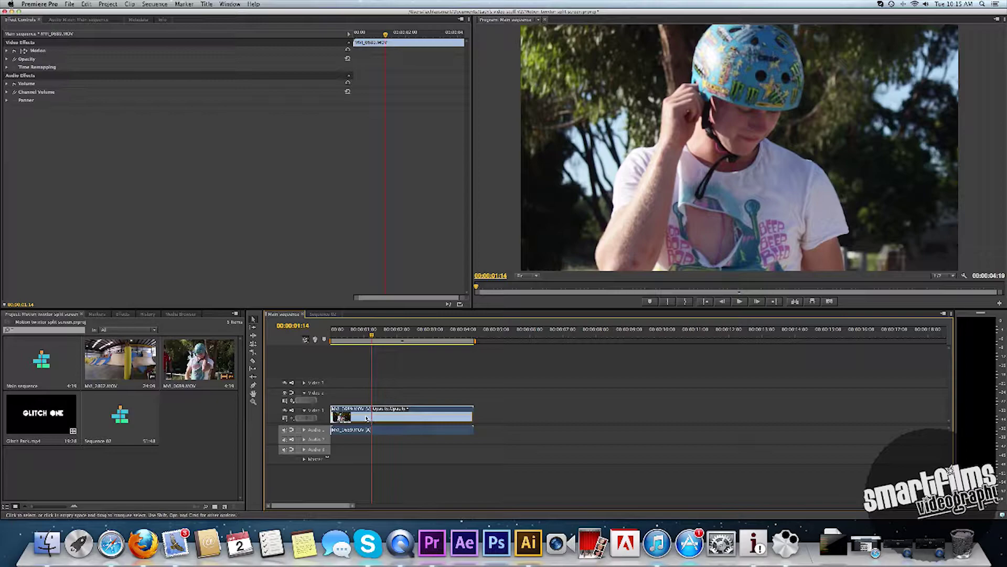
# Step: Swap Main sequence's original clip for Sequence 02 as one nested clip starting at zero
pyautogui.press('Delete')
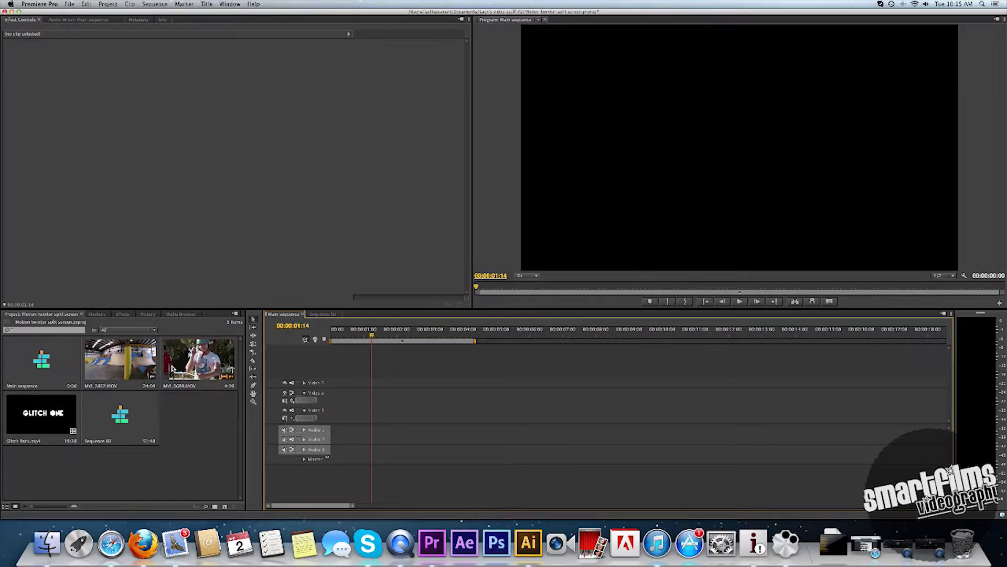
pyautogui.moveTo(120, 415); pyautogui.dragTo(349, 410)
pyautogui.click(351, 335)
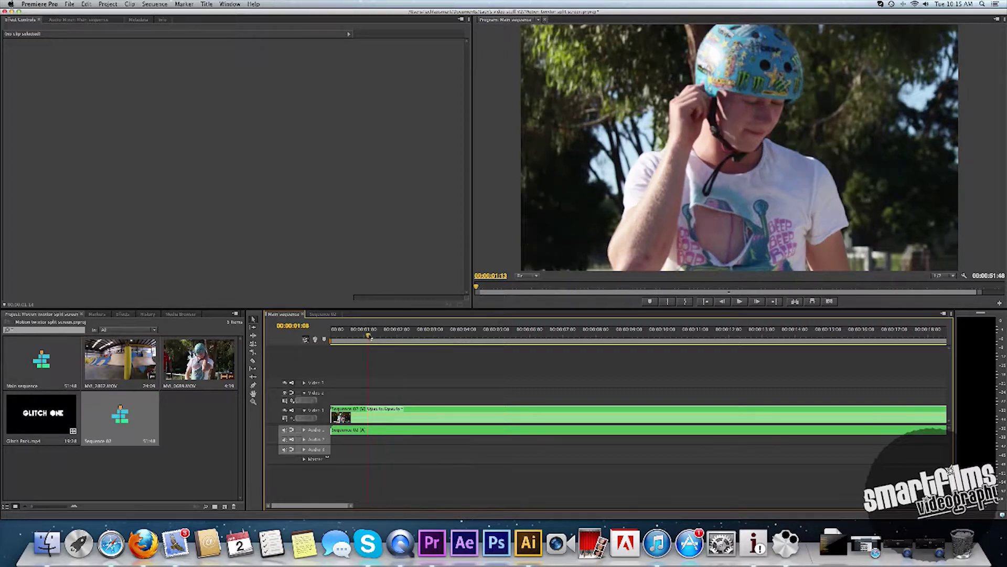
pyautogui.moveTo(350, 335); pyautogui.dragTo(363, 336)
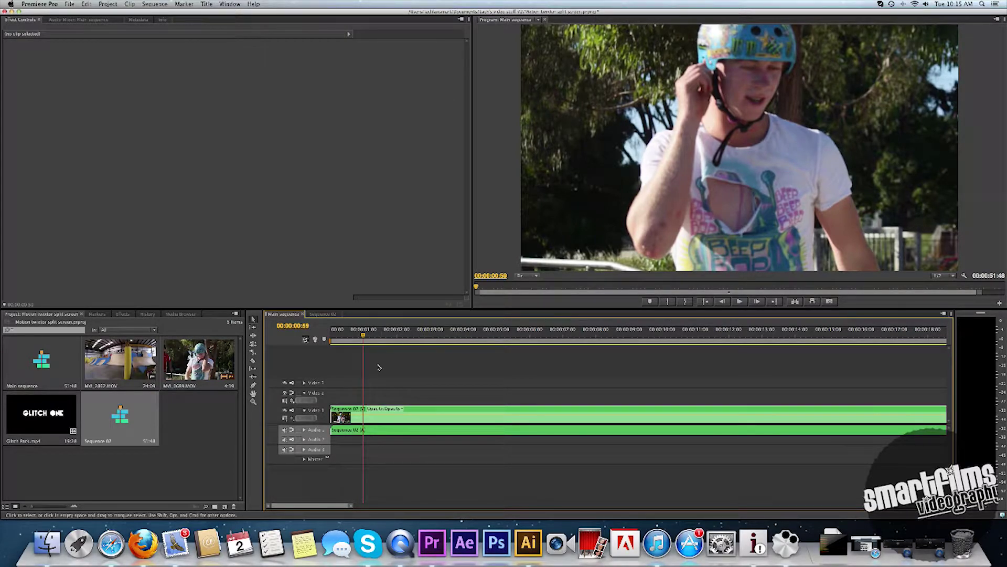
pyautogui.moveTo(345, 408)
pyautogui.mouseDown()
pyautogui.moveTo(373, 418)
pyautogui.moveTo(339, 418)
pyautogui.mouseUp()
pyautogui.press('Home')
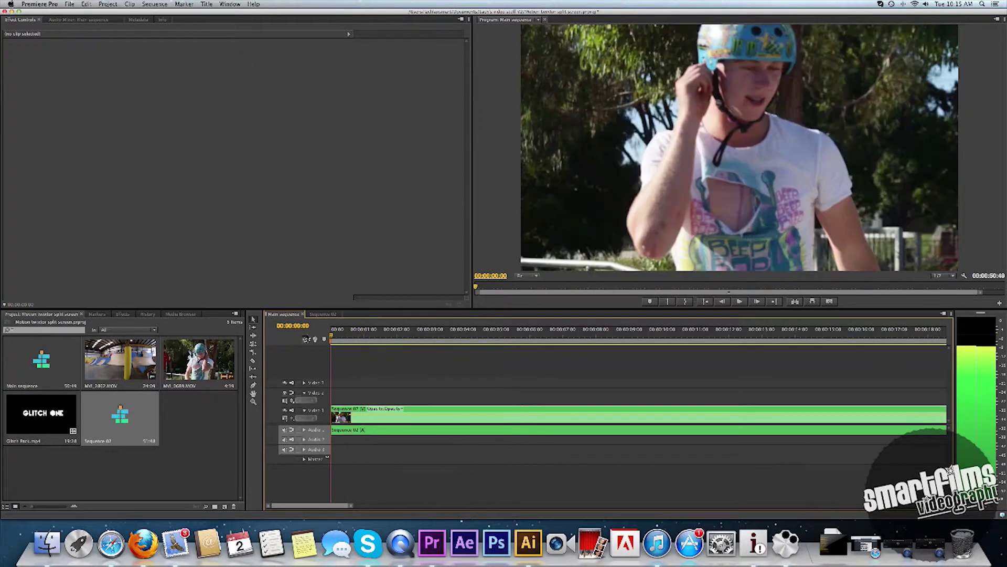
# Step: Search the Effects panel for Twixtor and apply it to the nested clip
pyautogui.click(122, 314)
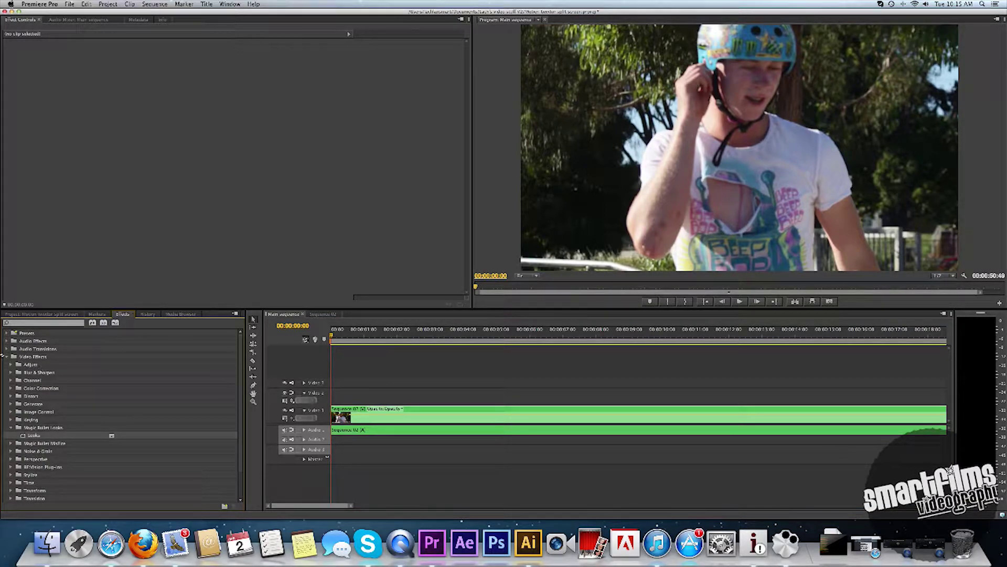
pyautogui.click(19, 323)
pyautogui.write('resam')
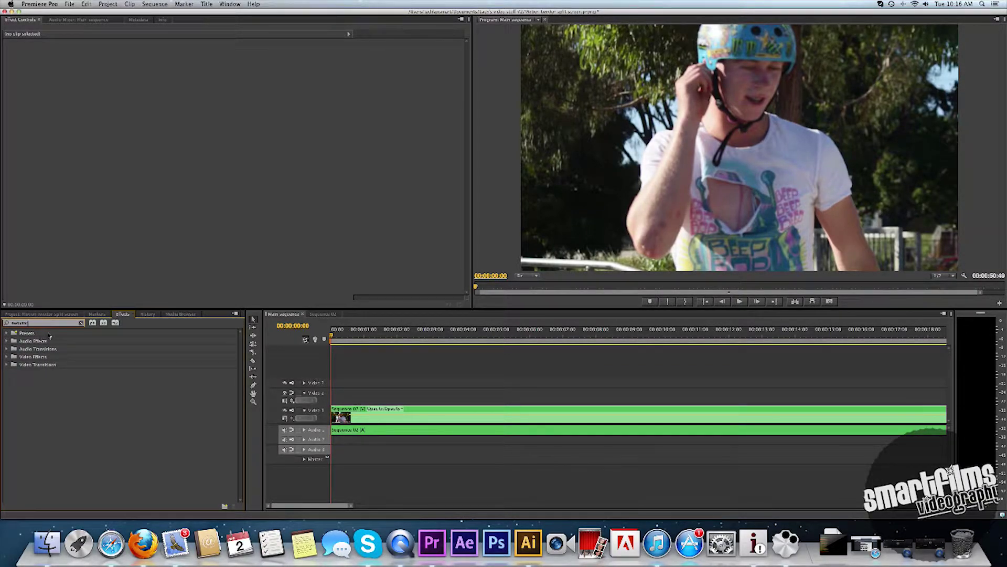
pyautogui.moveTo(28, 322); pyautogui.dragTo(17, 322)
pyautogui.write('tw')
pyautogui.write('ist')
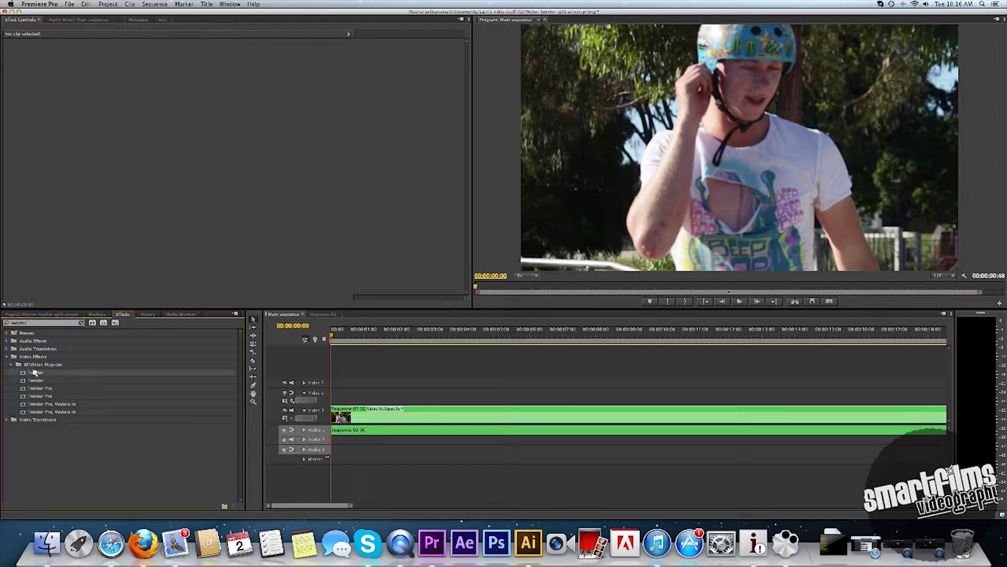
pyautogui.click(84, 375)
pyautogui.moveTo(84, 375); pyautogui.dragTo(376, 414)
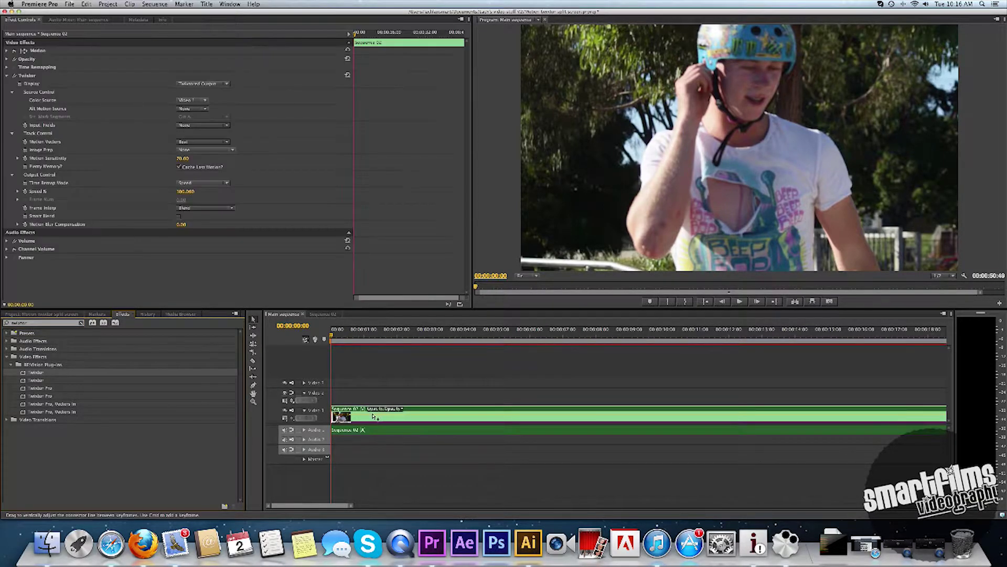
# Step: Set Twixtor to Motion Weighted Blend with Smart Blend on and Speed 5%, then preview
pyautogui.click(12, 93)
pyautogui.click(12, 100)
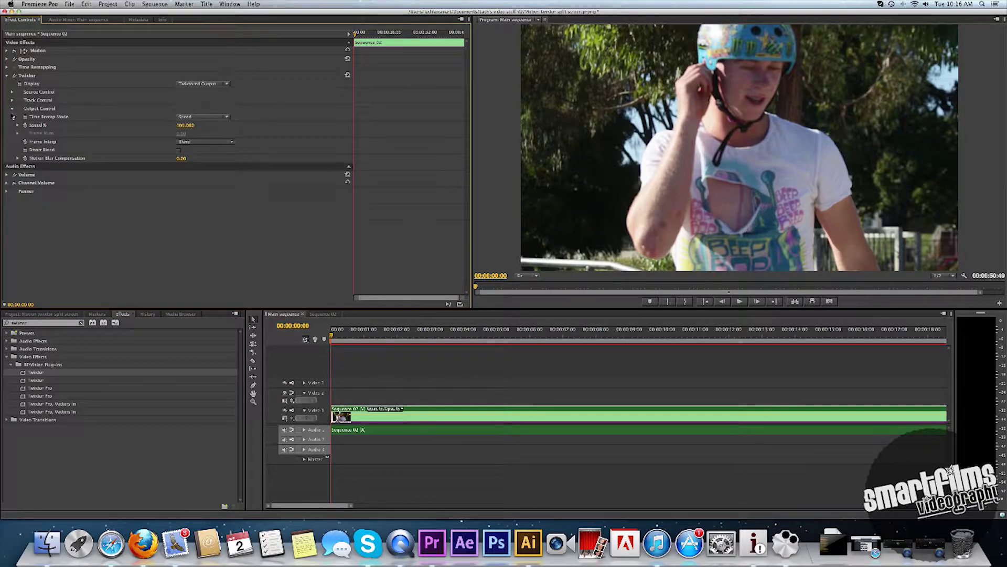
pyautogui.click(204, 141)
pyautogui.click(215, 131)
pyautogui.click(179, 149)
pyautogui.click(757, 301)
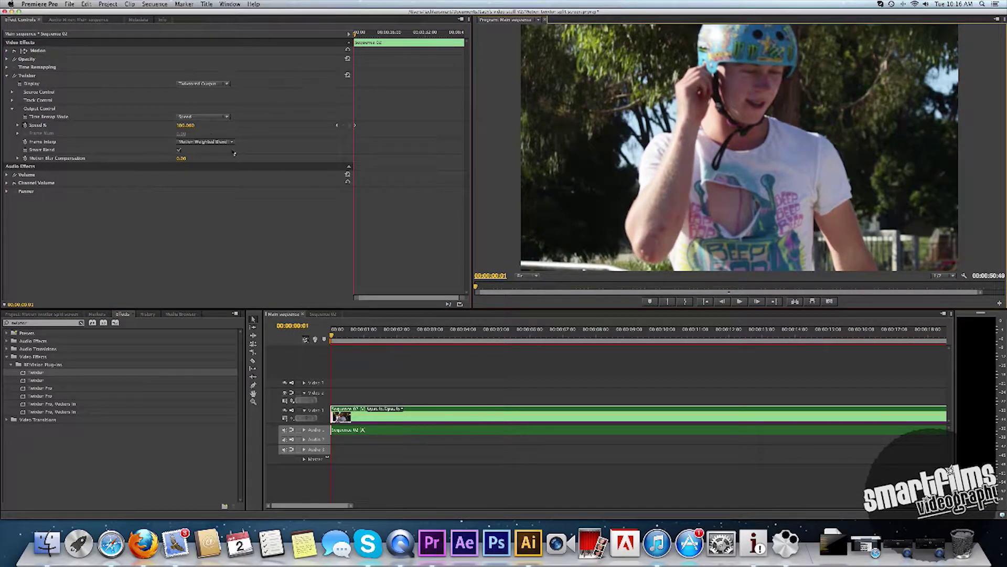
pyautogui.click(187, 125)
pyautogui.write('5')
pyautogui.press('Return')
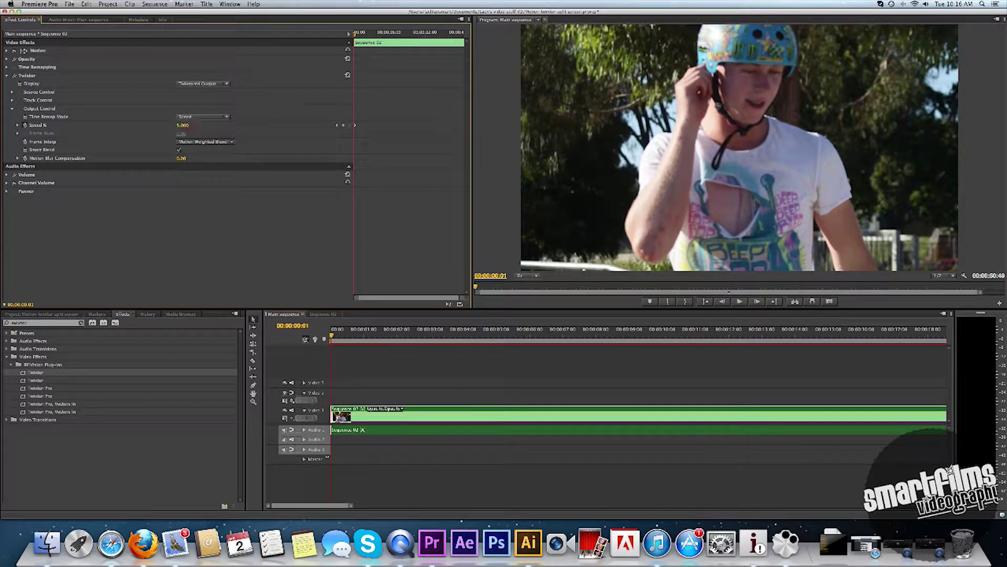
pyautogui.click(739, 303)
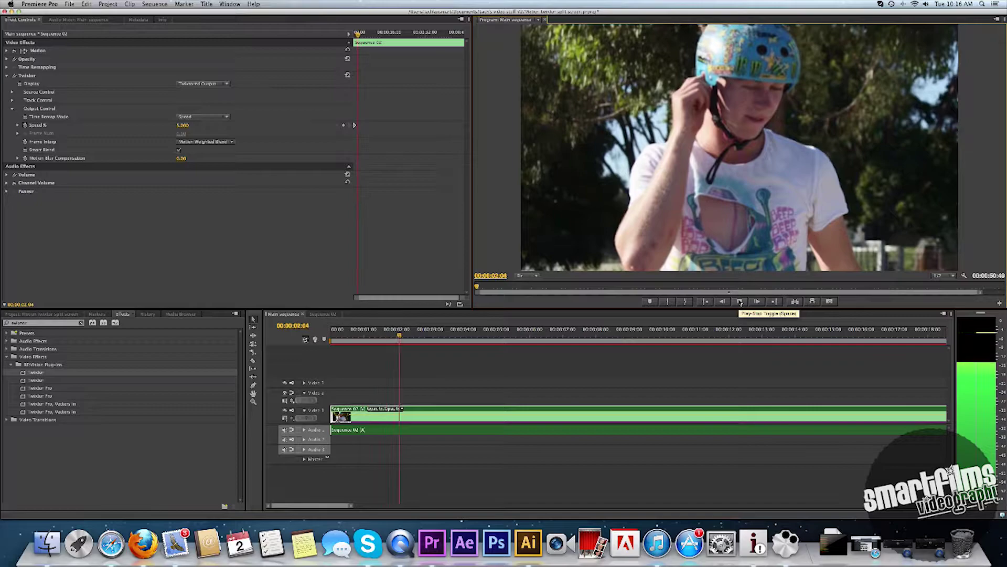
pyautogui.click(740, 302)
# Step: Delete the nested clip's audio, leaving video only
pyautogui.click(391, 330)
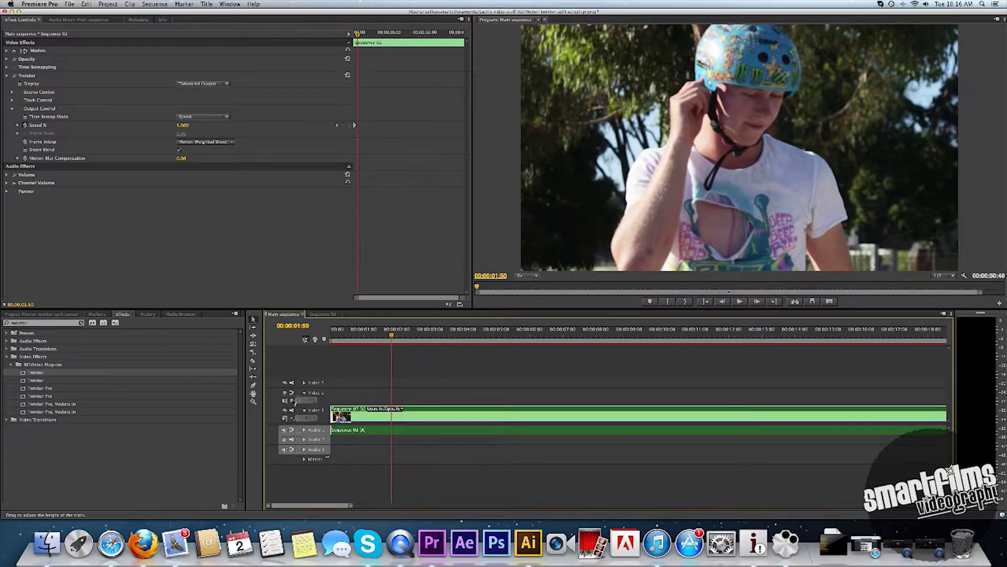
pyautogui.click(345, 431)
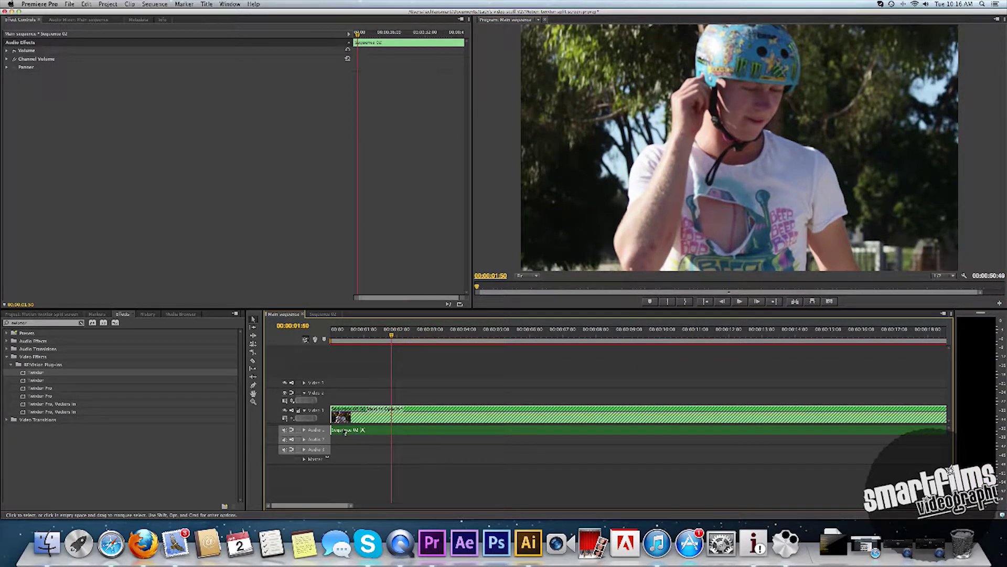
pyautogui.press('Delete')
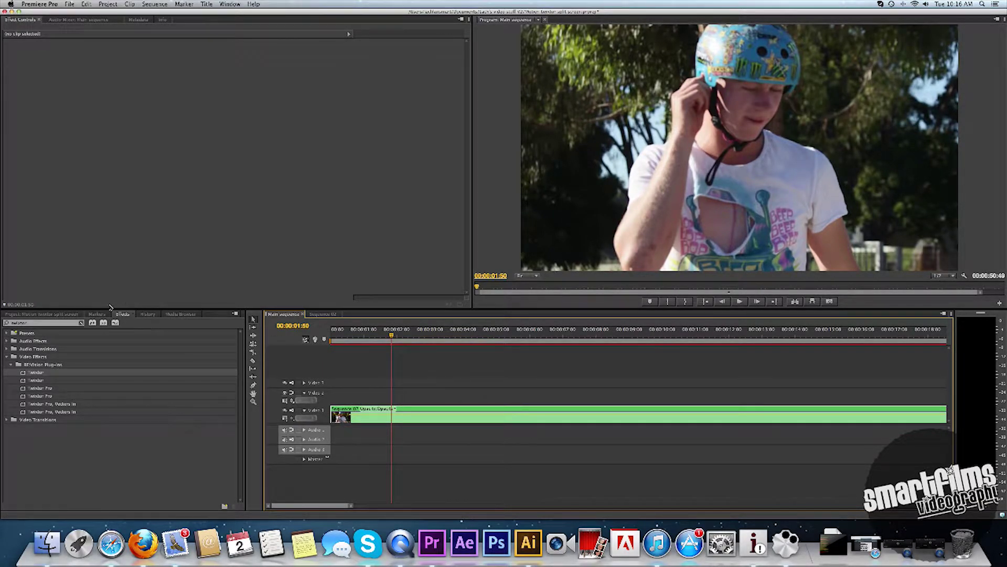
# Step: Apply Magic Bullet Looks to the nested clip and build a contrasty grade in Edit Look
pyautogui.click(81, 323)
pyautogui.click(7, 356)
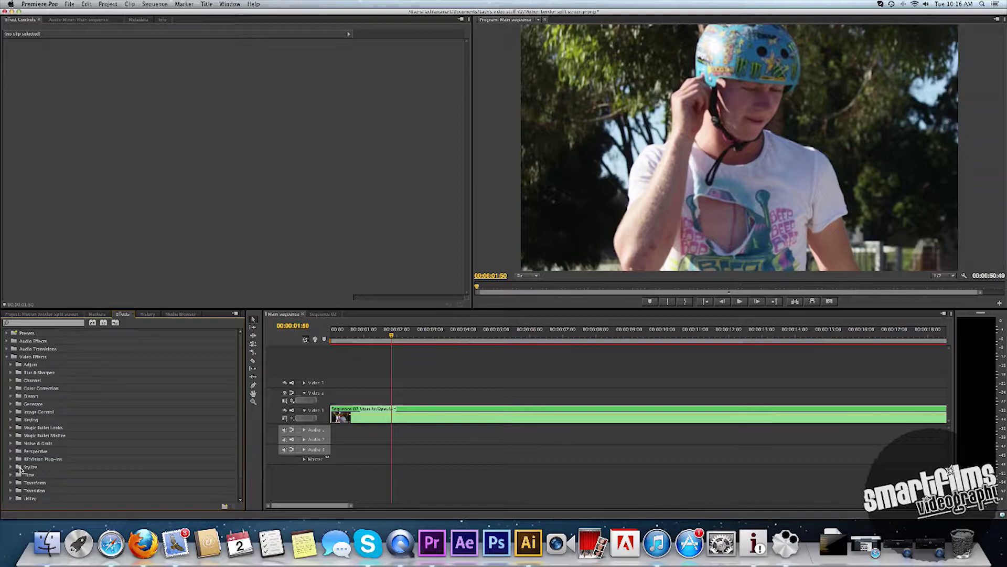
pyautogui.click(11, 419)
pyautogui.moveTo(34, 427); pyautogui.dragTo(368, 415)
pyautogui.click(213, 94)
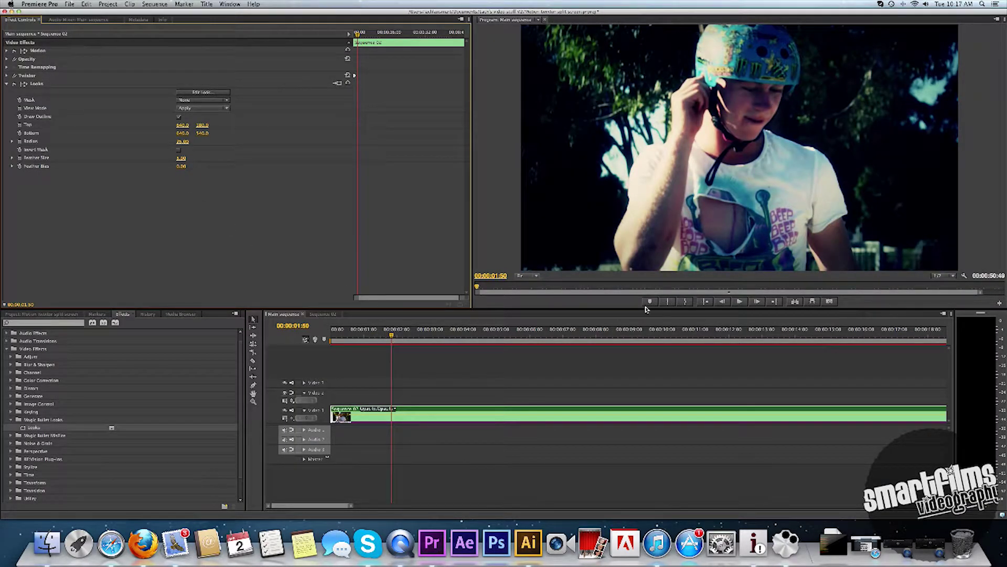
# Step: Set Program monitor playback resolution to 1/4 and return the playhead to the start
pyautogui.click(943, 275)
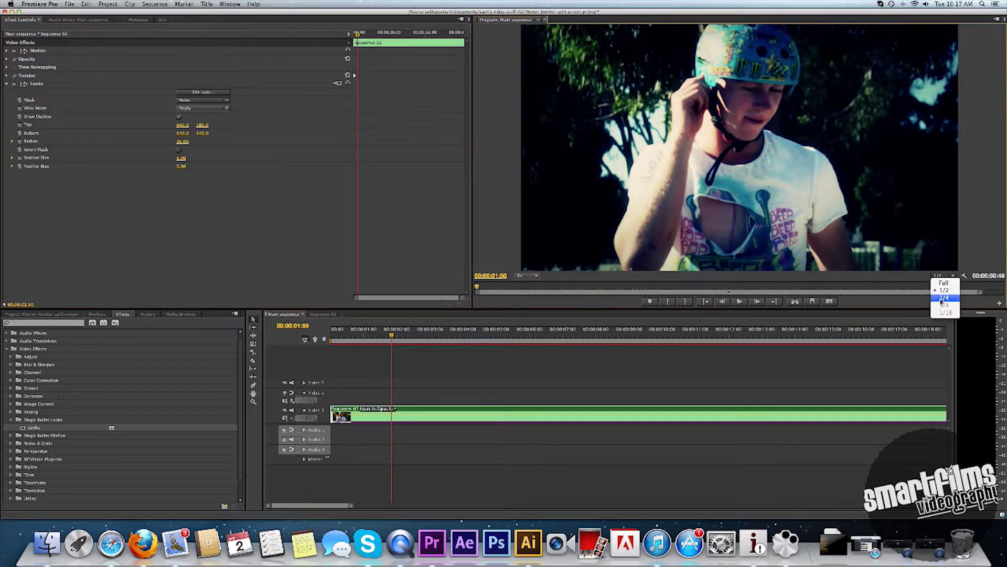
pyautogui.click(944, 301)
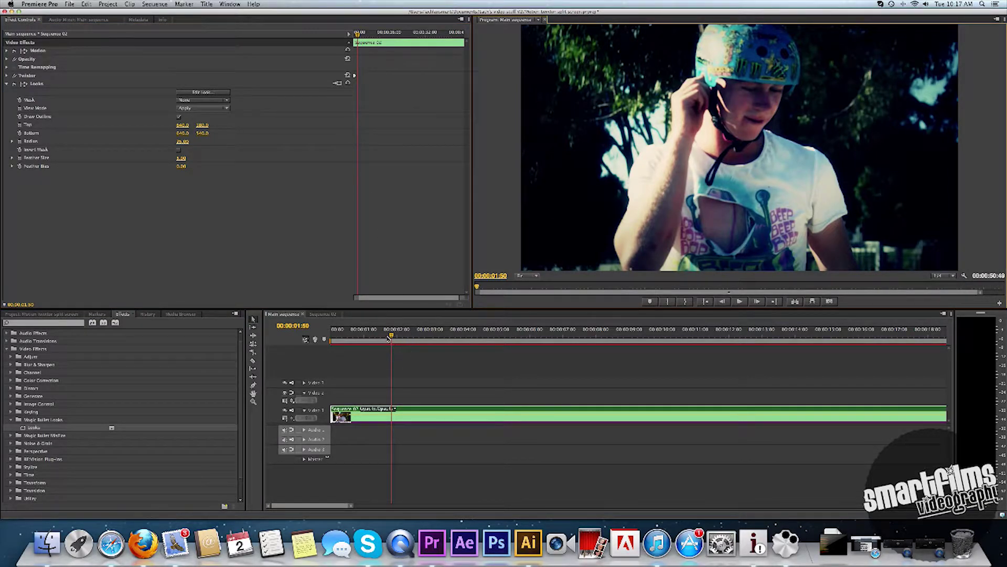
pyautogui.moveTo(392, 339); pyautogui.dragTo(330, 339)
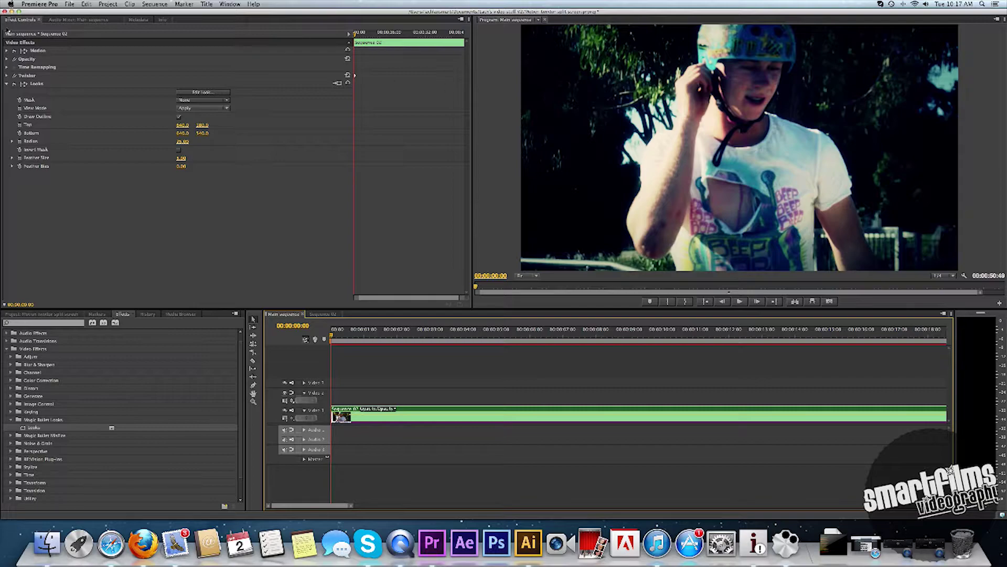
# Step: Set the nested clip's Motion Scale to 50
pyautogui.click(7, 51)
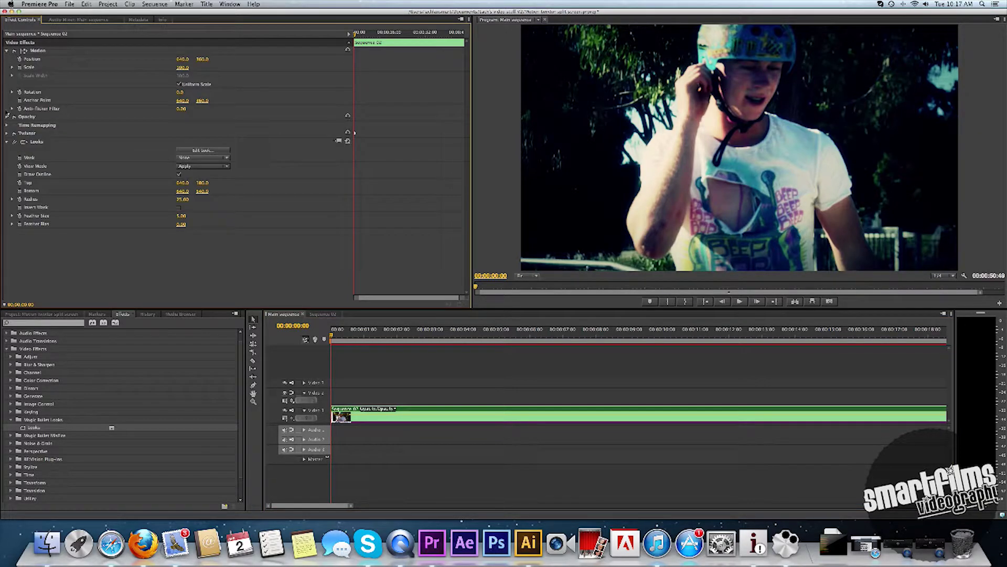
pyautogui.click(7, 142)
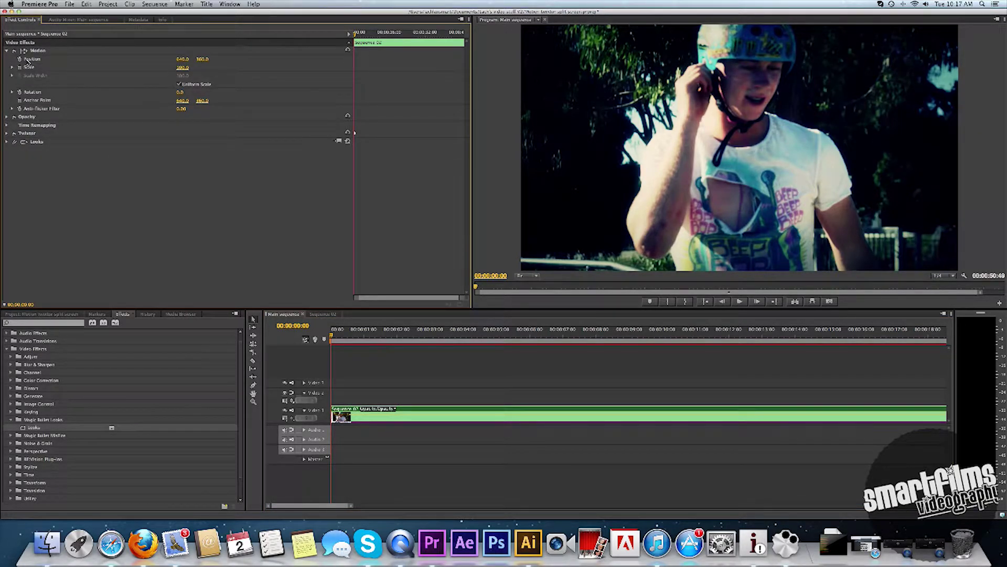
pyautogui.click(183, 68)
pyautogui.write('50')
pyautogui.press('Return')
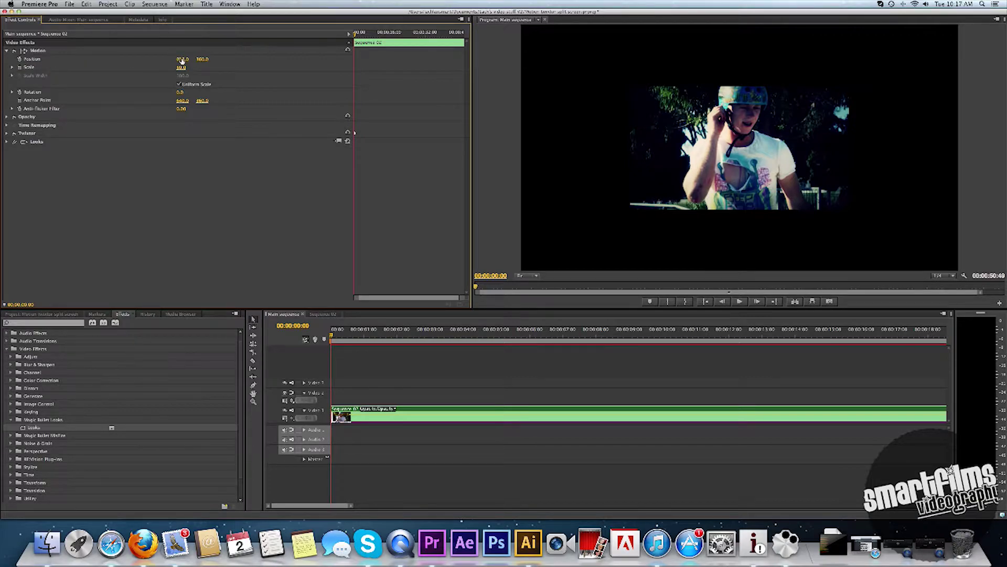
# Step: Scrub Position X to about -372 so the clip sits just off the left edge
pyautogui.moveTo(183, 61); pyautogui.dragTo(12, 61)
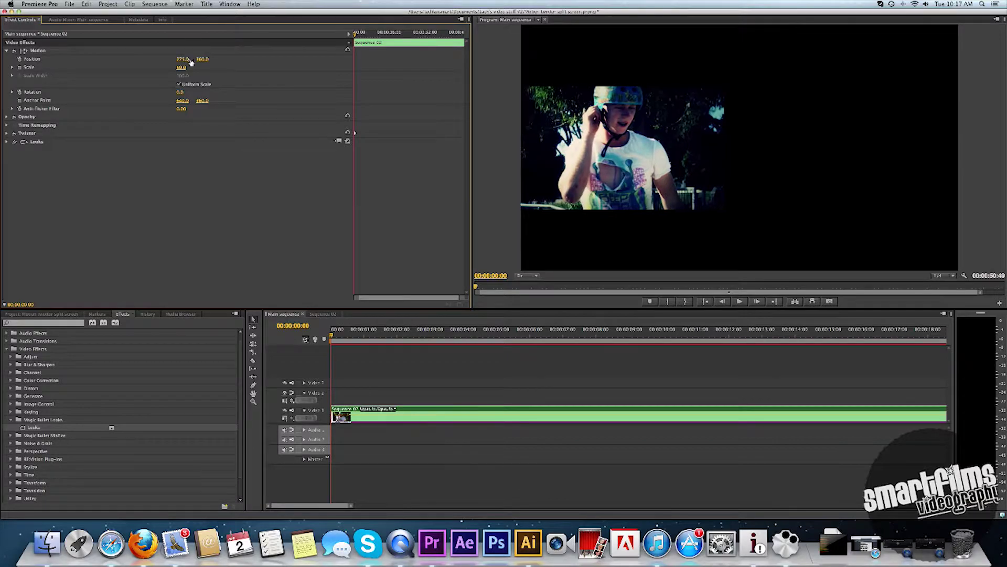
pyautogui.moveTo(182, 59); pyautogui.dragTo(0, 58)
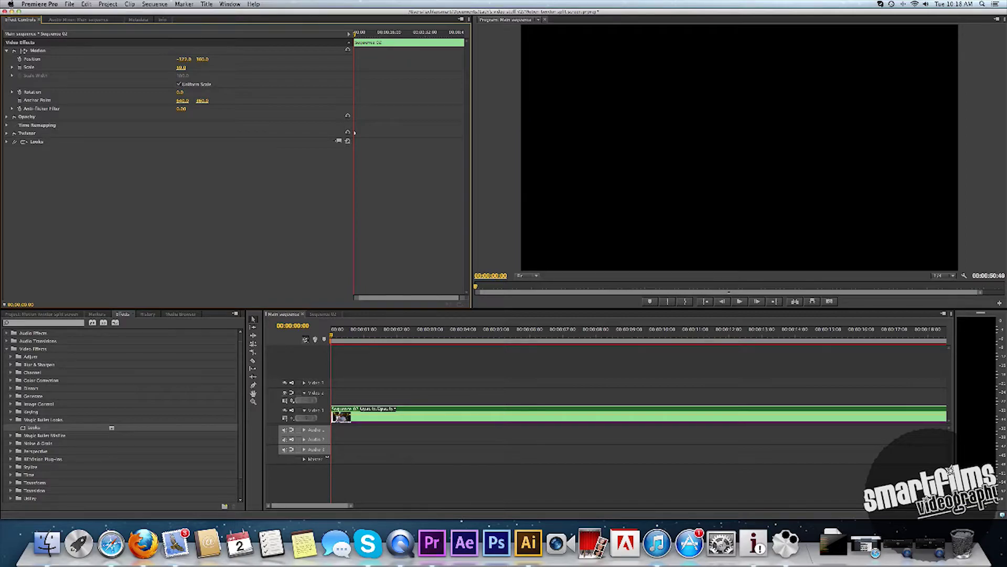
pyautogui.moveTo(0, 59); pyautogui.dragTo(0, 58)
# Step: Keyframe Position at 00:00:00:00, then slide the clip into the right half by 00:00:04:30
pyautogui.moveTo(331, 336); pyautogui.dragTo(349, 337)
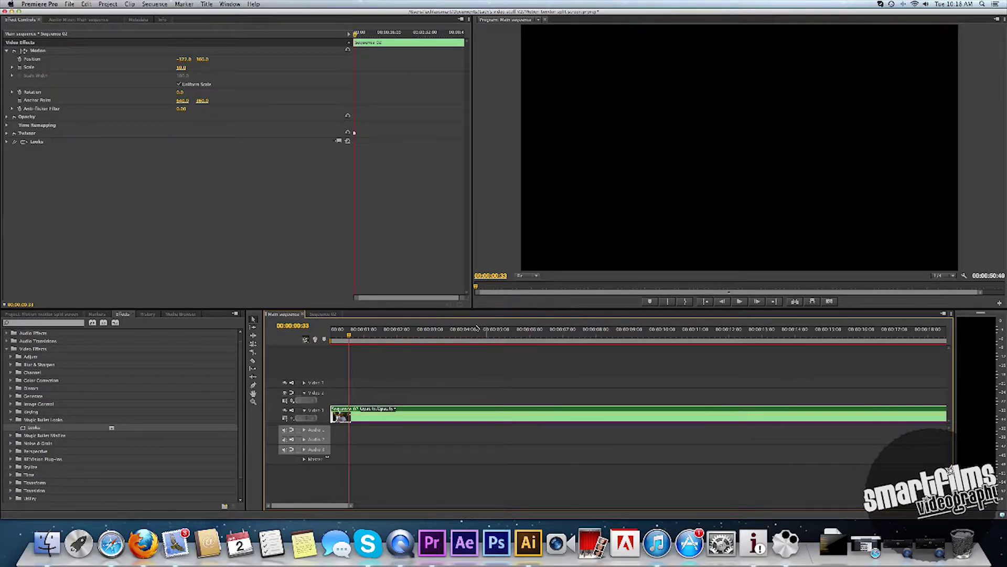
pyautogui.moveTo(349, 336); pyautogui.dragTo(479, 334)
pyautogui.moveTo(480, 335); pyautogui.dragTo(243, 297)
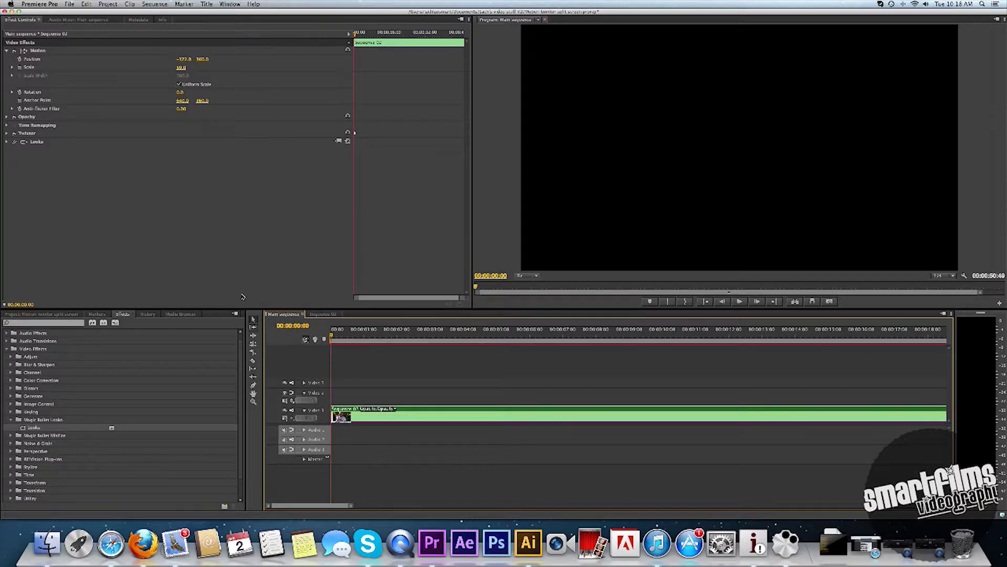
pyautogui.click(20, 60)
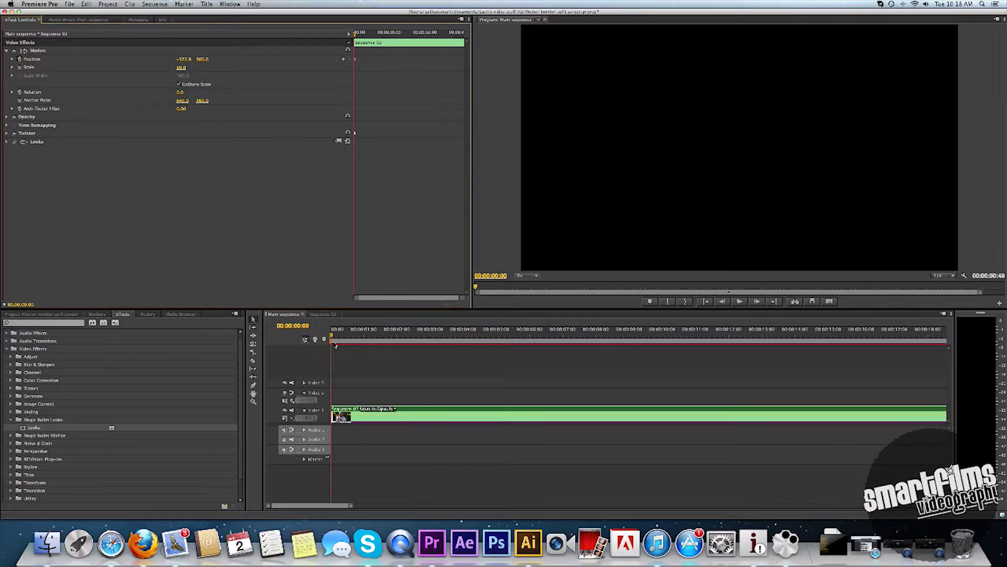
pyautogui.moveTo(332, 337); pyautogui.dragTo(482, 324)
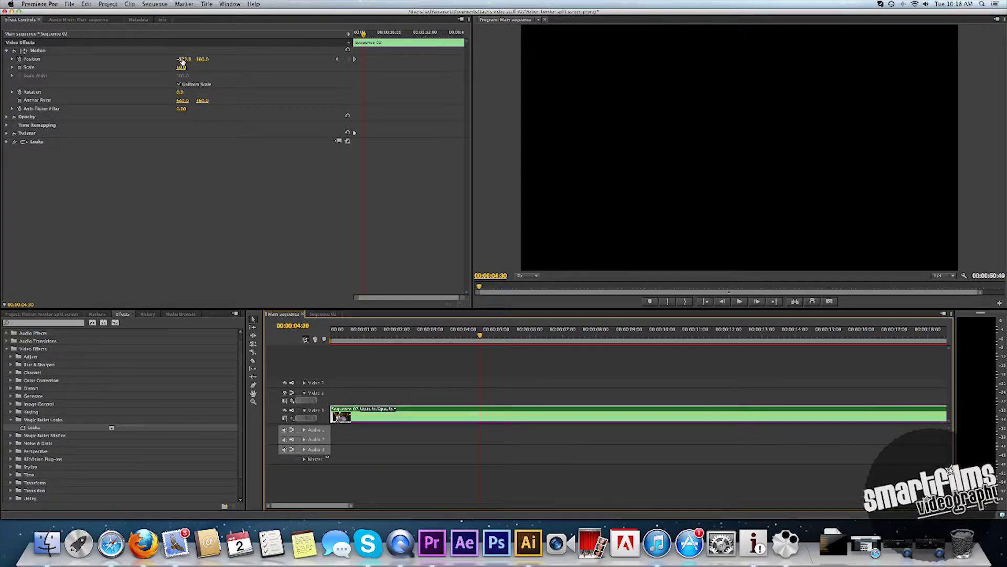
pyautogui.moveTo(183, 58); pyautogui.dragTo(457, 59)
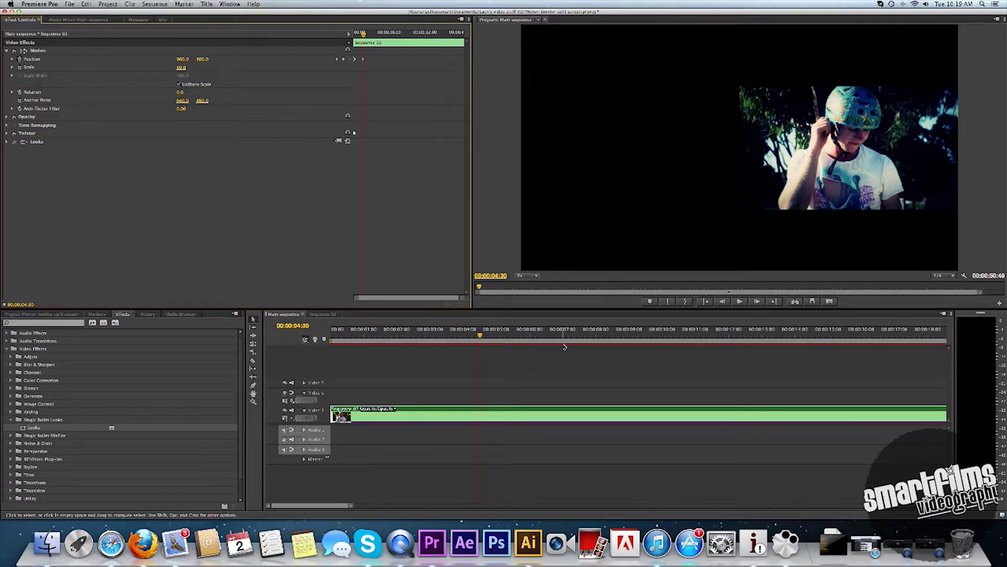
# Step: Play back the slide-in animation, stop it, and return the playhead to the start
pyautogui.moveTo(482, 334); pyautogui.dragTo(301, 325)
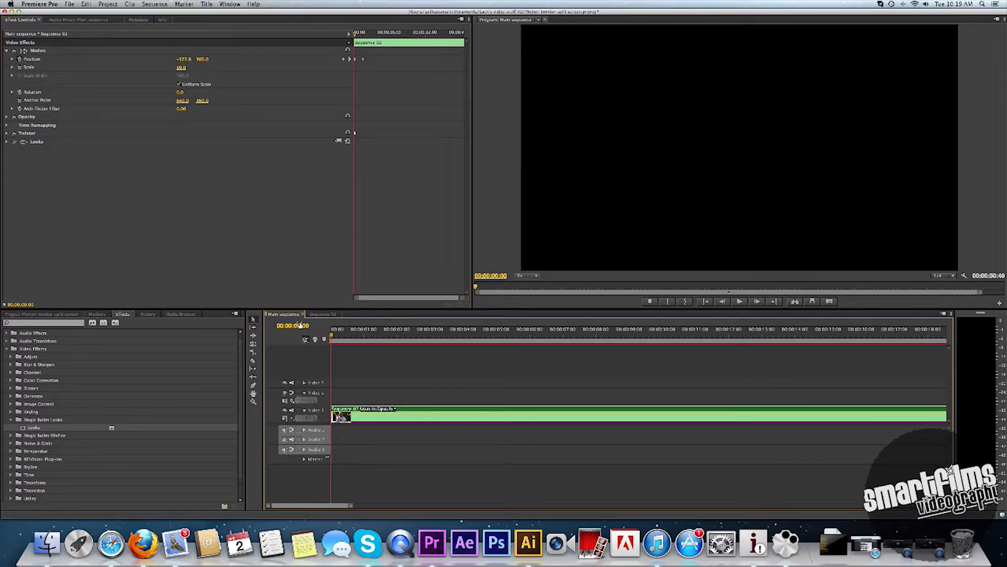
pyautogui.click(741, 302)
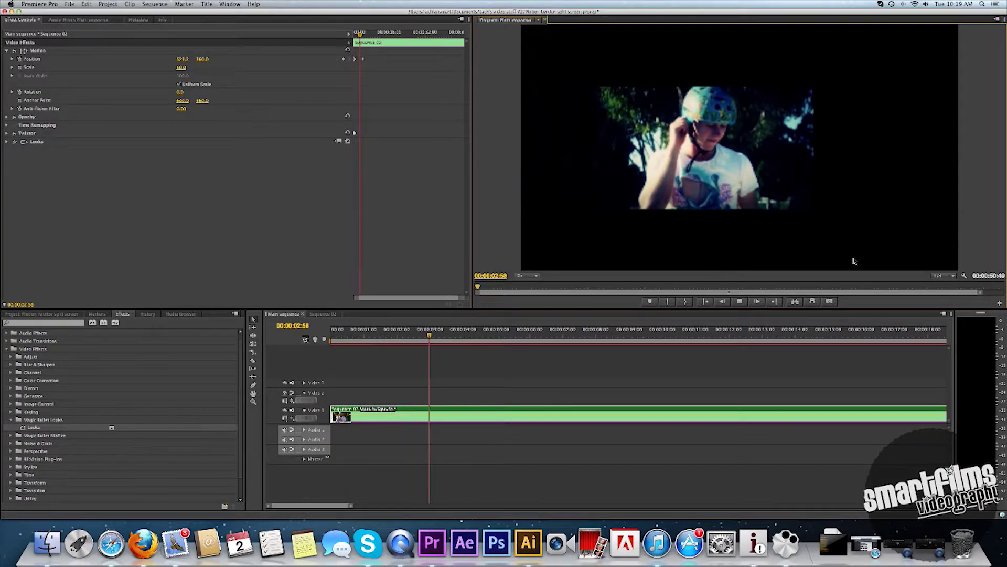
pyautogui.click(740, 303)
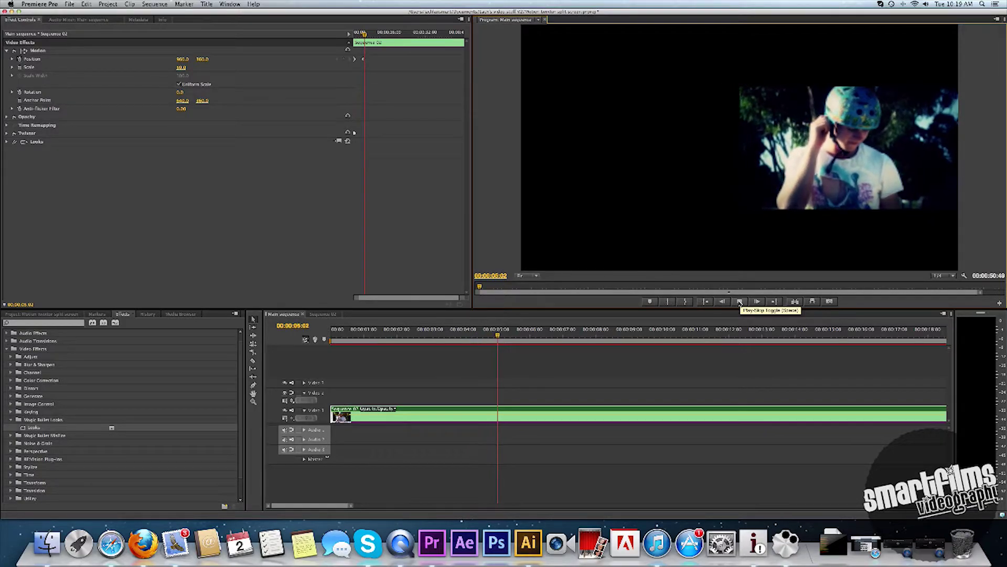
pyautogui.click(739, 301)
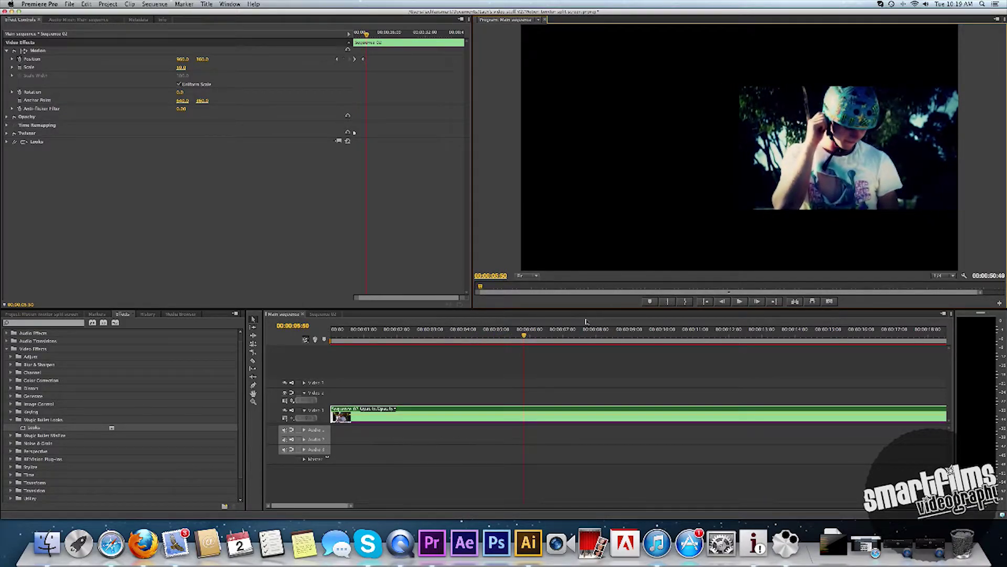
pyautogui.moveTo(527, 336); pyautogui.dragTo(315, 340)
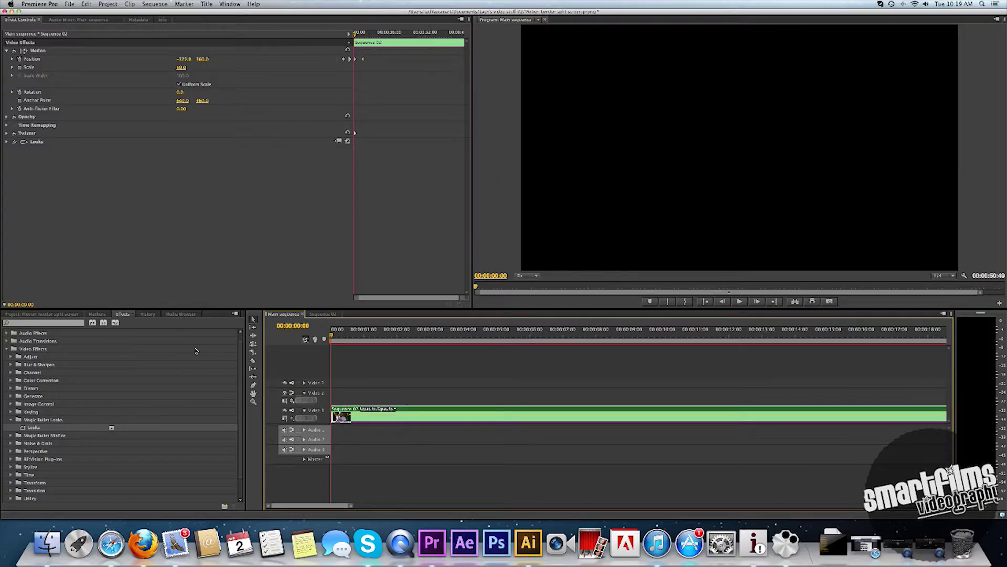
# Step: Drop a test copy of the skatepark clip into Main sequence, then delete it
pyautogui.click(42, 314)
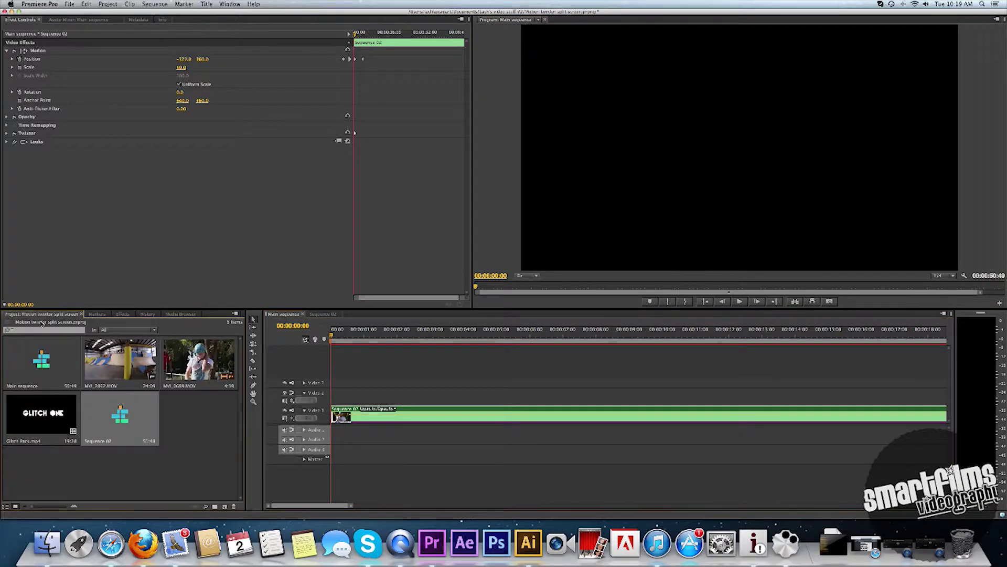
pyautogui.moveTo(120, 367); pyautogui.dragTo(350, 403)
pyautogui.click(350, 402)
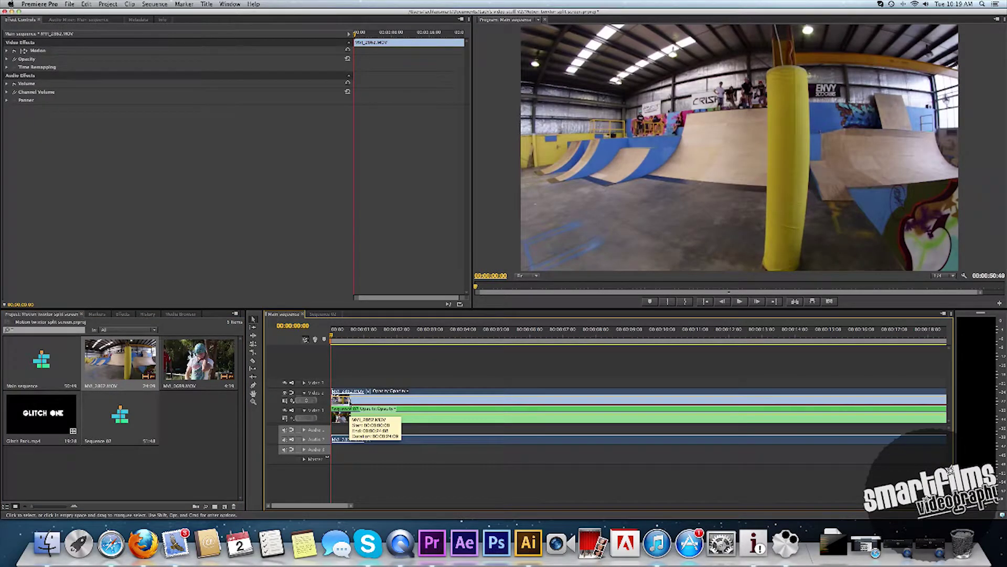
pyautogui.press('Delete')
# Step: Create Sequence 03 containing the indoor skatepark clip and go back to Main sequence
pyautogui.click(74, 5)
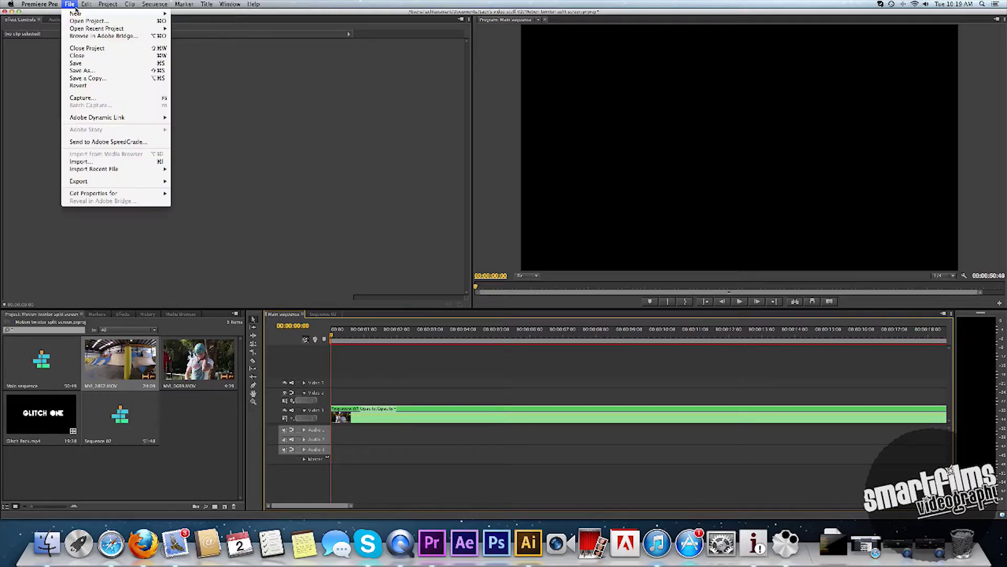
pyautogui.moveTo(113, 13)
pyautogui.click(199, 24)
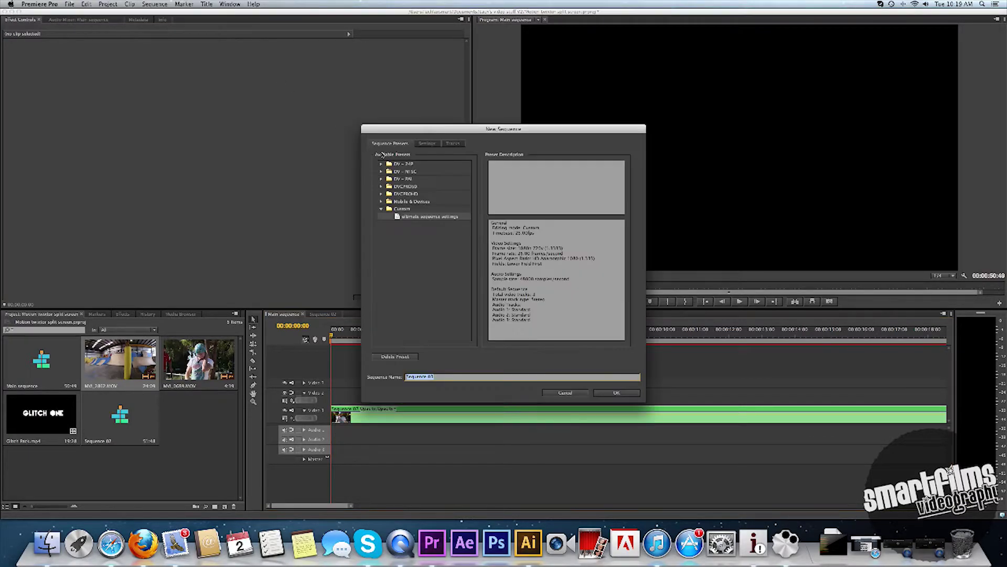
pyautogui.click(617, 393)
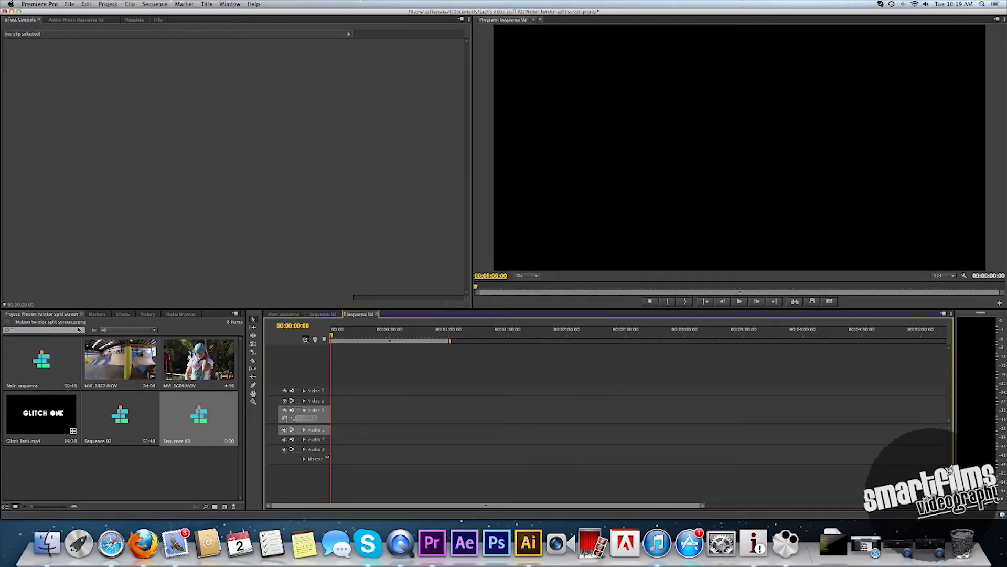
pyautogui.moveTo(120, 359); pyautogui.dragTo(340, 411)
pyautogui.click(283, 314)
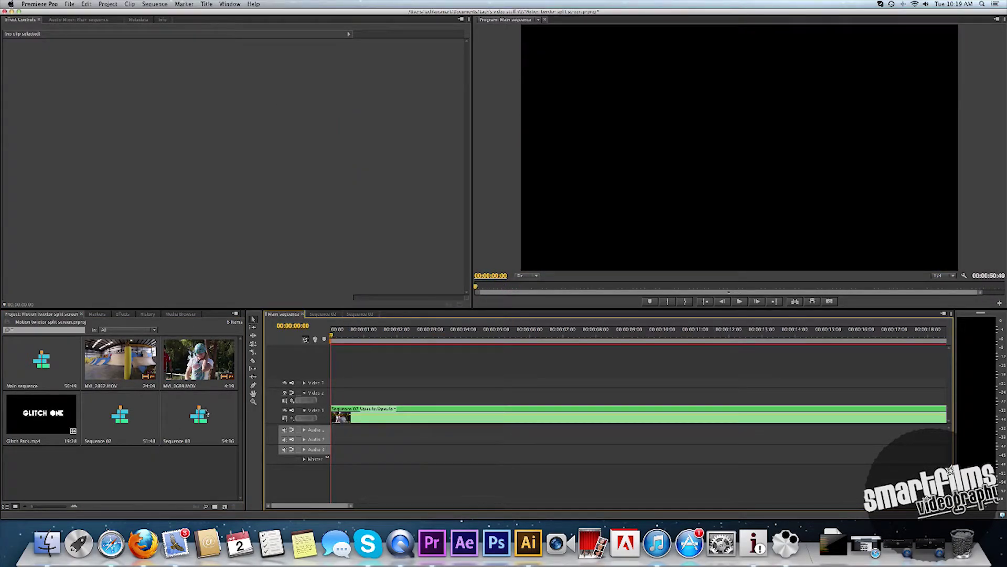
# Step: Nest Sequence 03 on Video 2 above Sequence 02 and delete its audio
pyautogui.moveTo(207, 414); pyautogui.dragTo(336, 398)
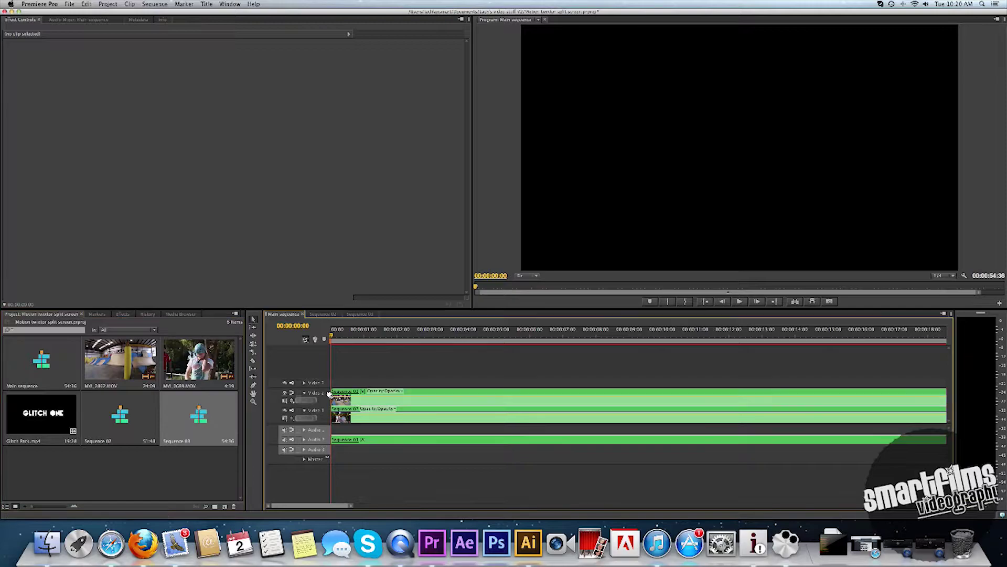
pyautogui.click(298, 393)
pyautogui.click(372, 441)
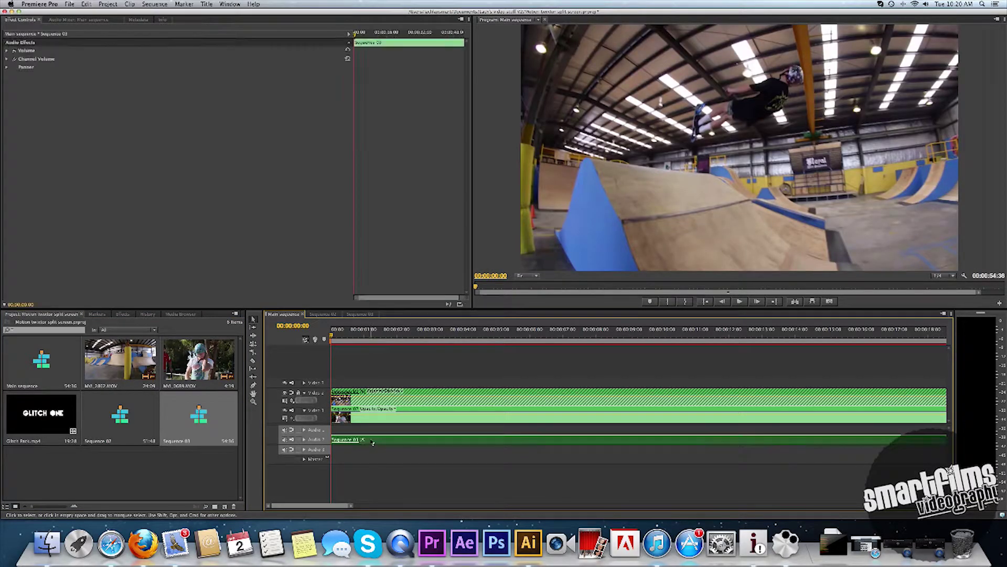
pyautogui.press('Delete')
pyautogui.click(298, 393)
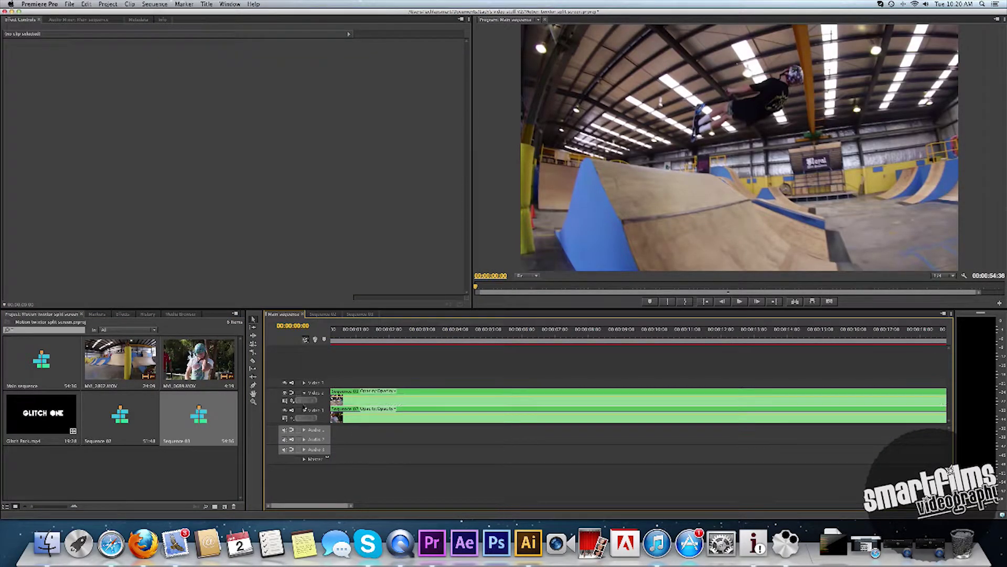
pyautogui.hscroll(-3, 391, 467)
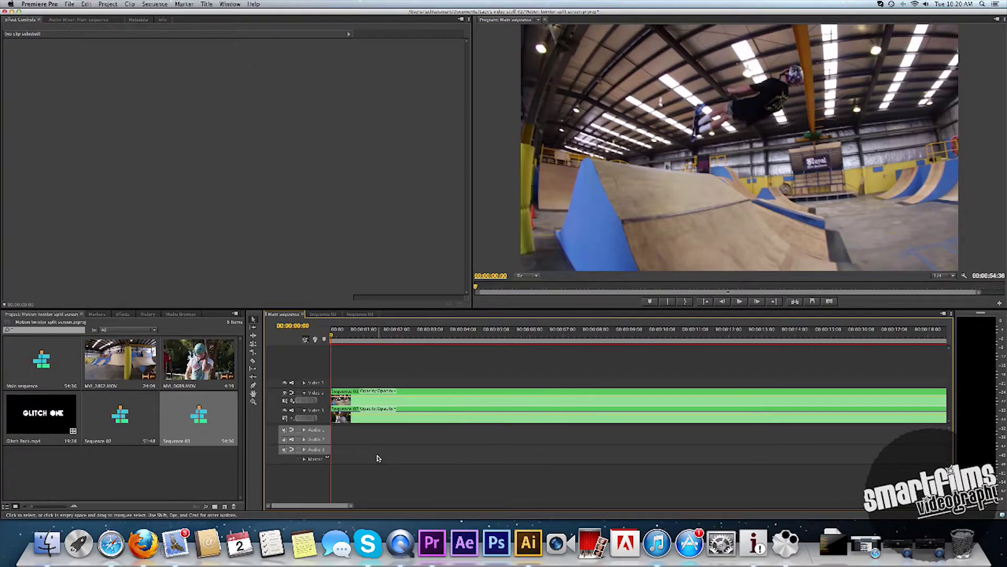
# Step: Apply Twixtor from the REVision Plug-ins folder to the Sequence 03 clip
pyautogui.click(123, 314)
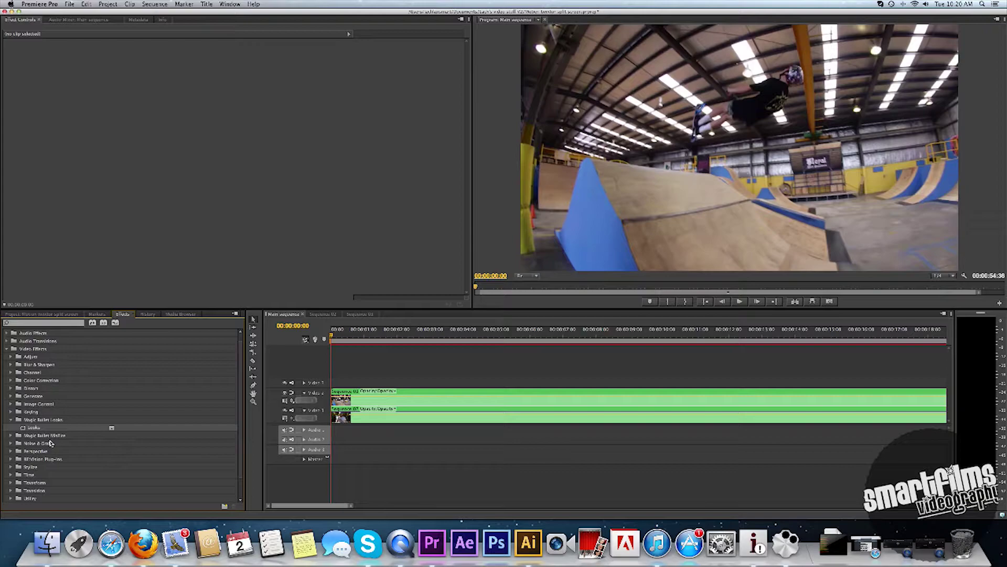
pyautogui.scroll(-1, 53, 461)
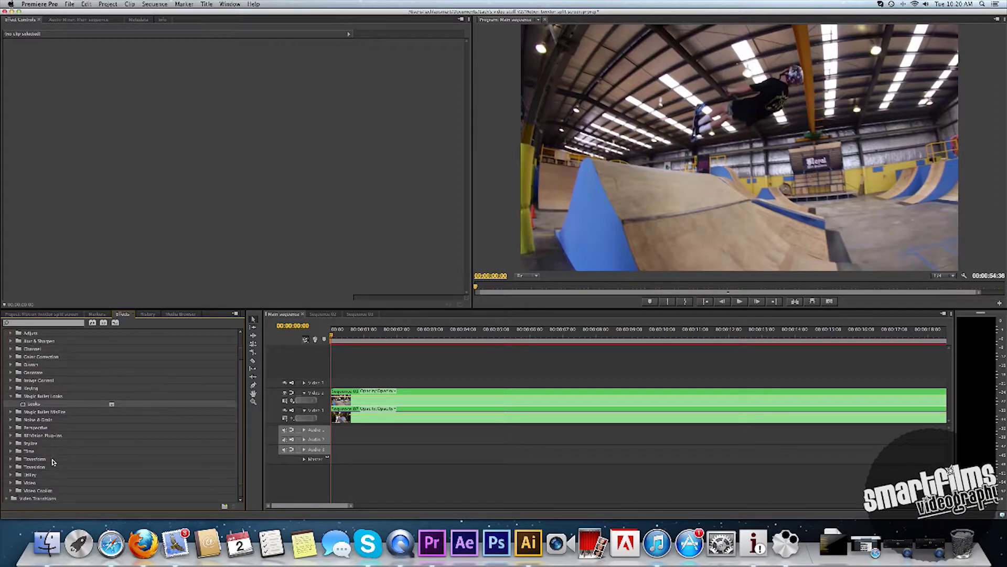
pyautogui.click(10, 435)
pyautogui.moveTo(39, 461); pyautogui.dragTo(370, 395)
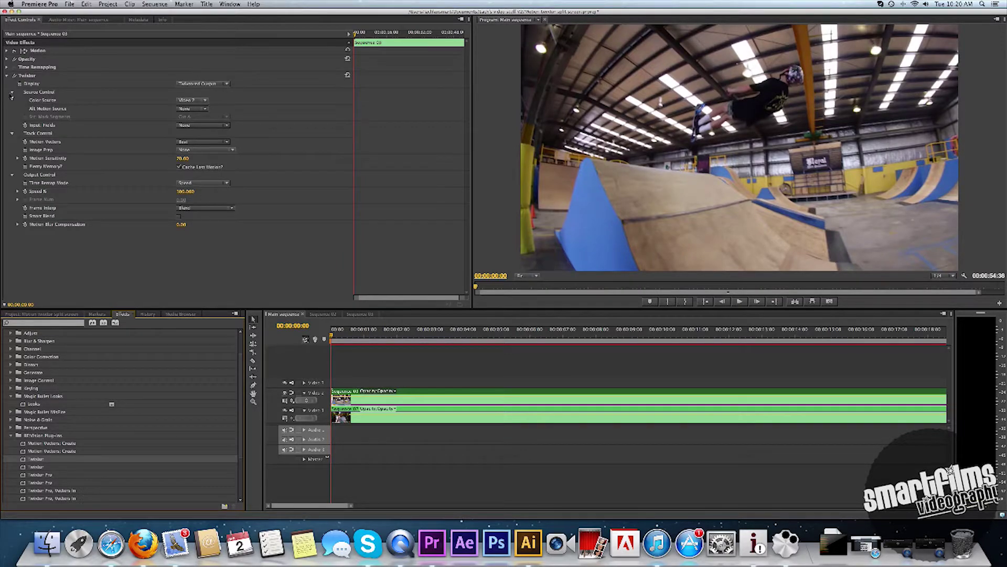
# Step: Collapse Twixtor's control groups and preview the Sequence 03 clip slowed to 5%
pyautogui.click(11, 93)
pyautogui.click(13, 100)
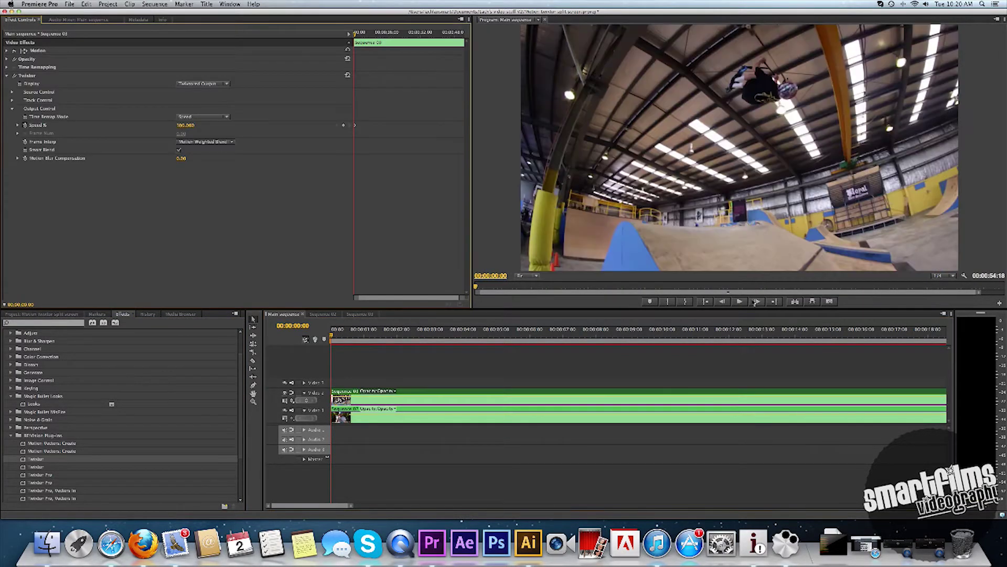
pyautogui.click(739, 302)
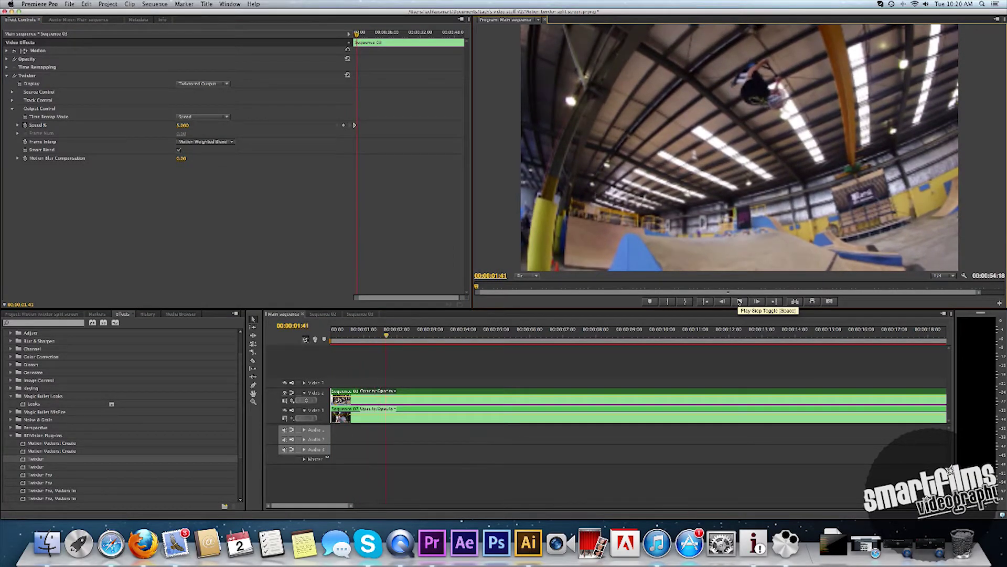
pyautogui.click(738, 302)
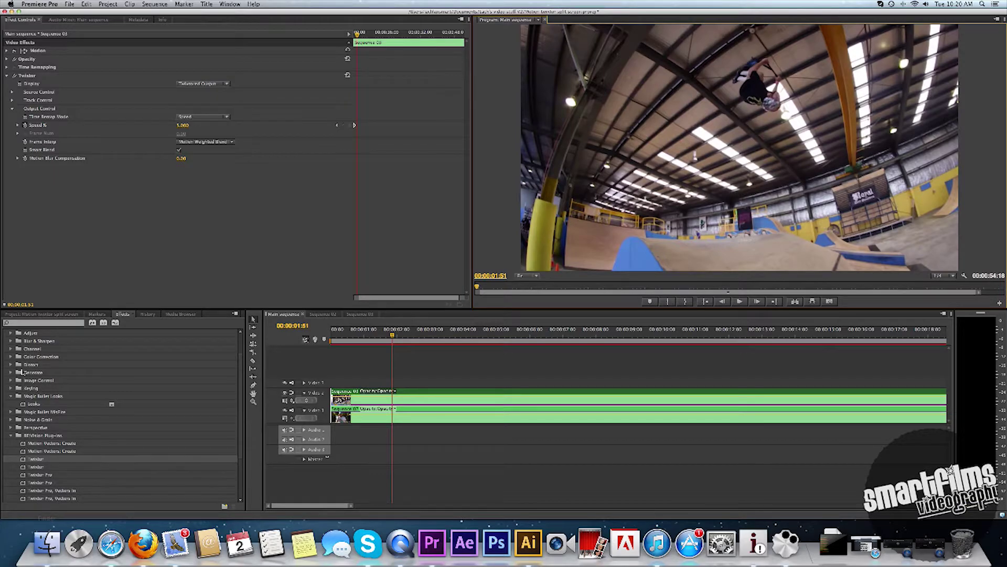
# Step: Add the Magic Bullet Looks grade to the Sequence 03 clip and jump to the sequence start
pyautogui.doubleClick(45, 404)
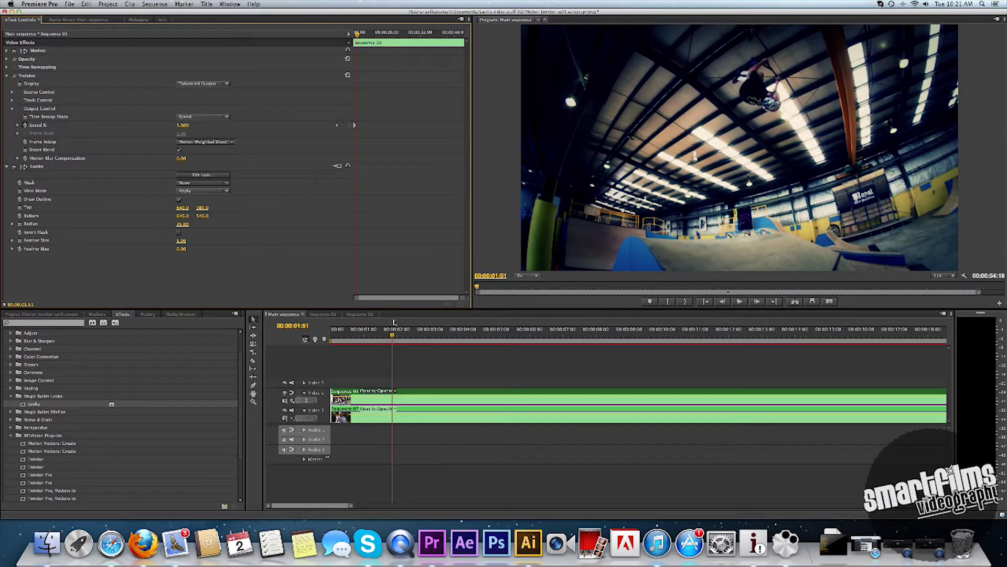
pyautogui.click(367, 356)
pyautogui.press('Home')
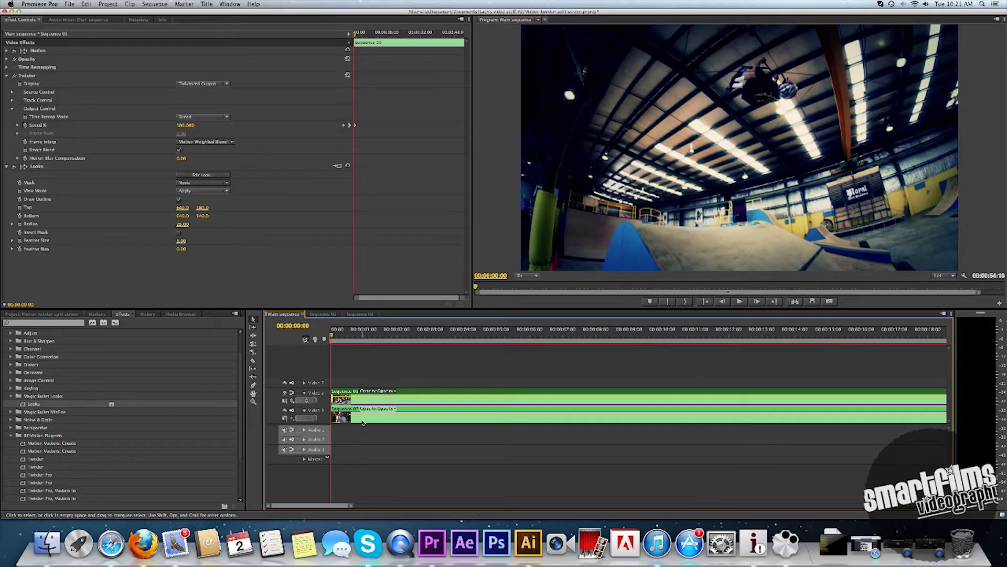
# Step: Scale the Video 2 Sequence 03 clip to 50 and drag its Position X to 1601
pyautogui.click(363, 422)
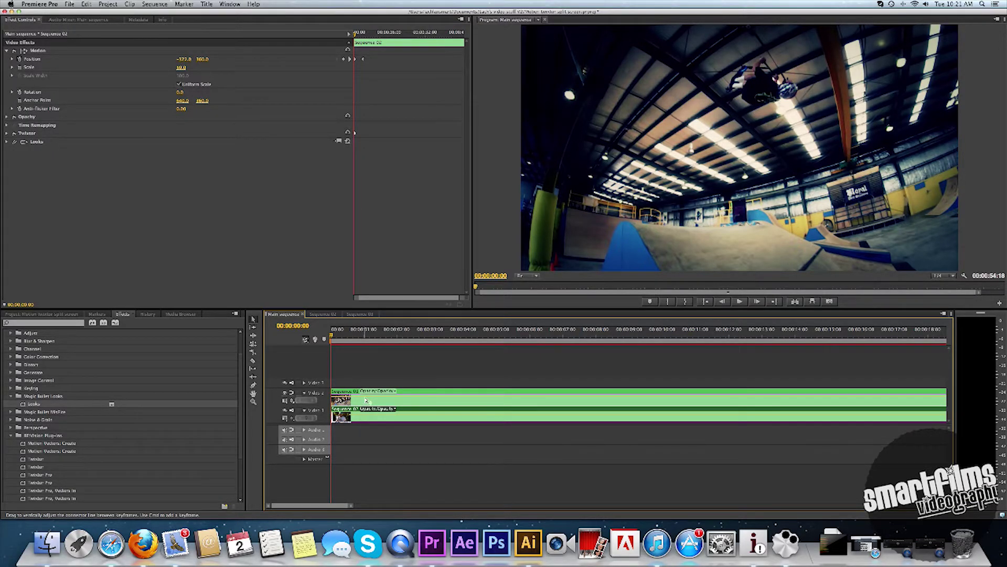
pyautogui.click(365, 400)
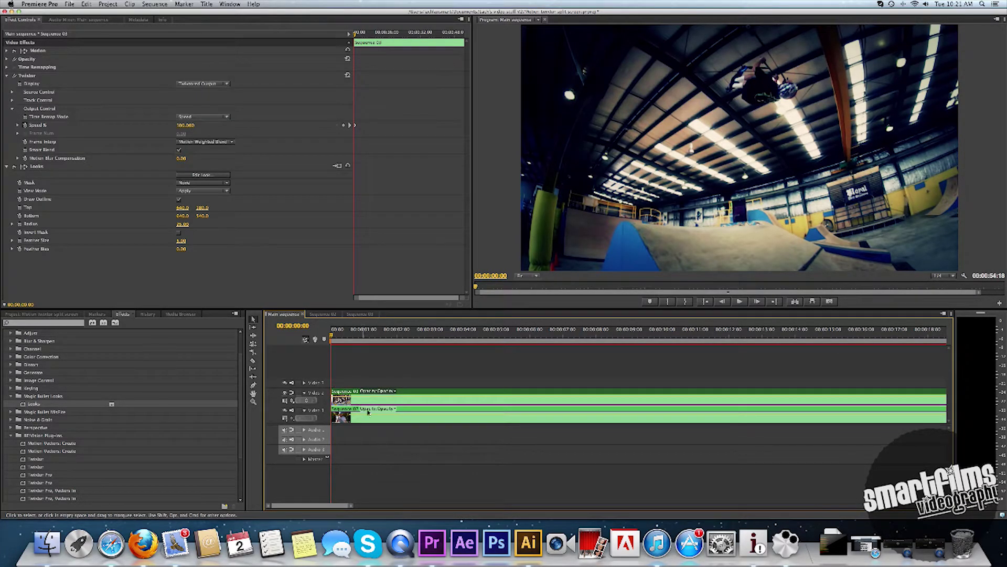
pyautogui.click(7, 77)
pyautogui.click(7, 84)
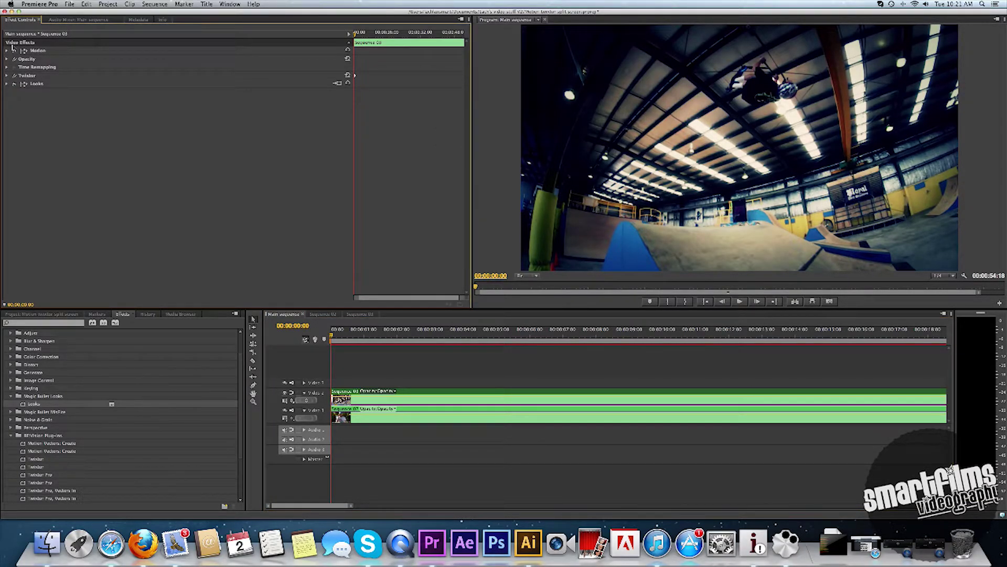
pyautogui.click(7, 51)
pyautogui.click(182, 67)
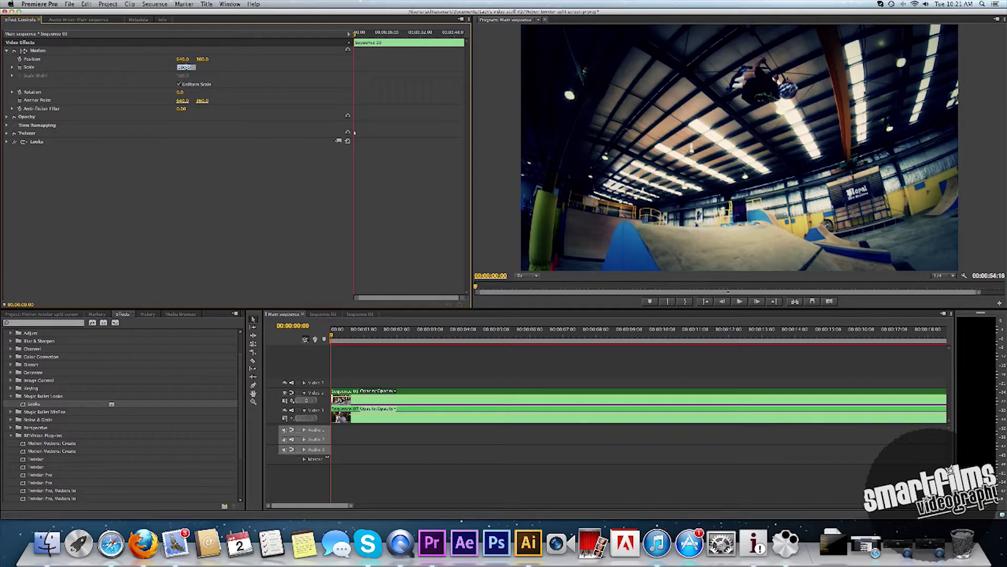
pyautogui.write('2')
pyautogui.write('0')
pyautogui.press('Return')
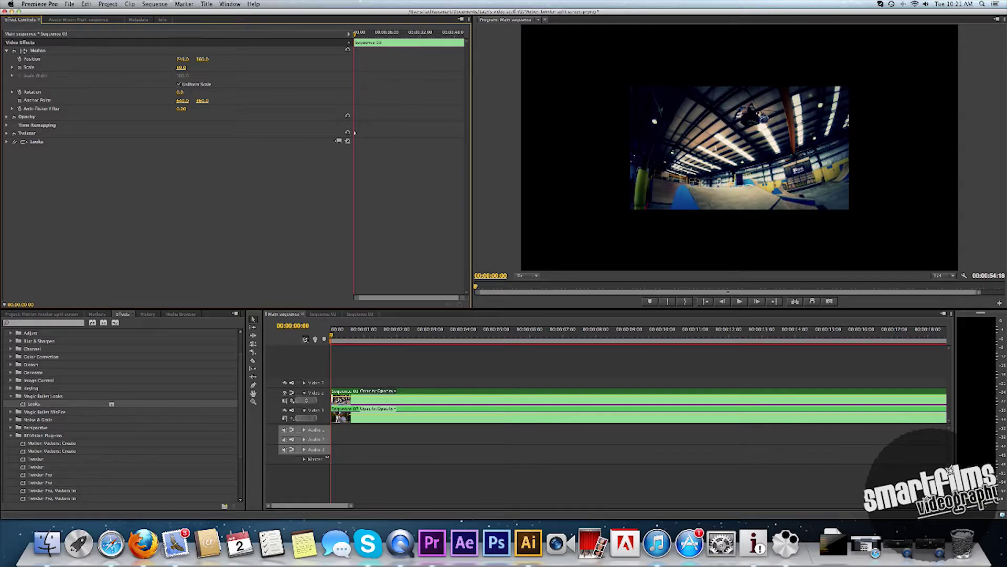
pyautogui.moveTo(183, 59); pyautogui.dragTo(311, 59)
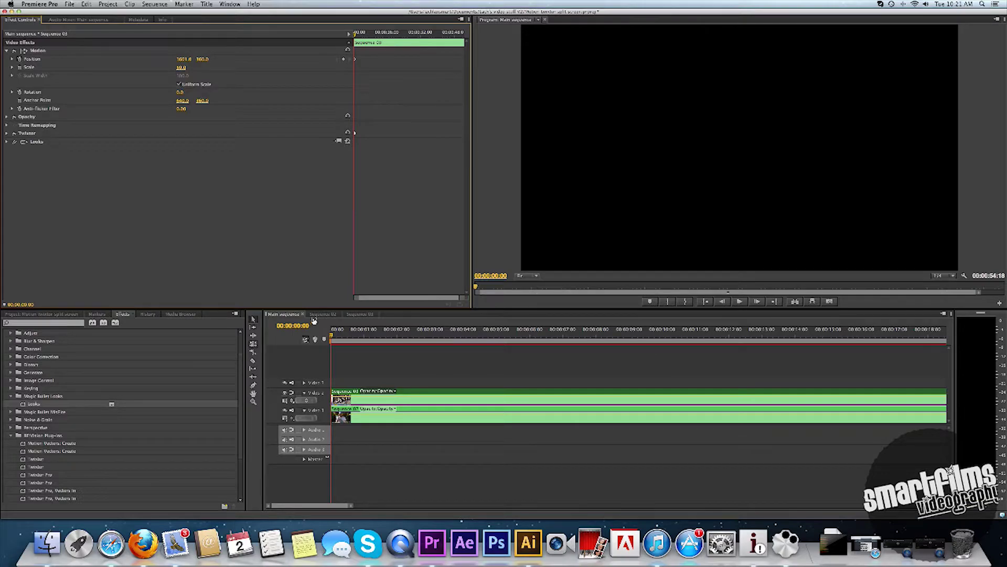
# Step: Keyframe the Sequence 03 clip's position at 00:00:04:30 to slide it into the split screen, then rewind
pyautogui.moveTo(331, 338); pyautogui.dragTo(479, 319)
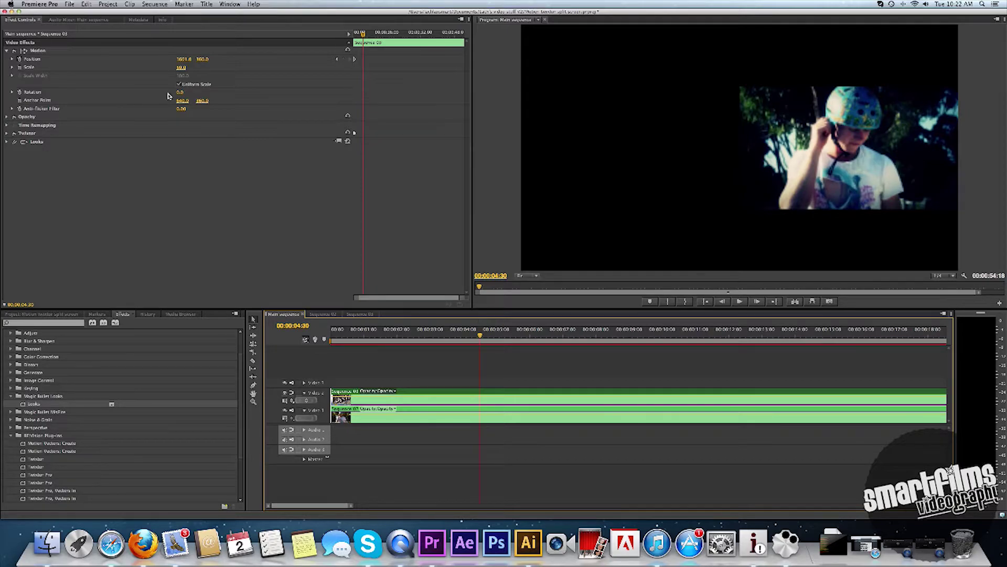
pyautogui.moveTo(184, 59)
pyautogui.mouseDown()
pyautogui.moveTo(42, 59)
pyautogui.moveTo(188, 61)
pyautogui.mouseUp()
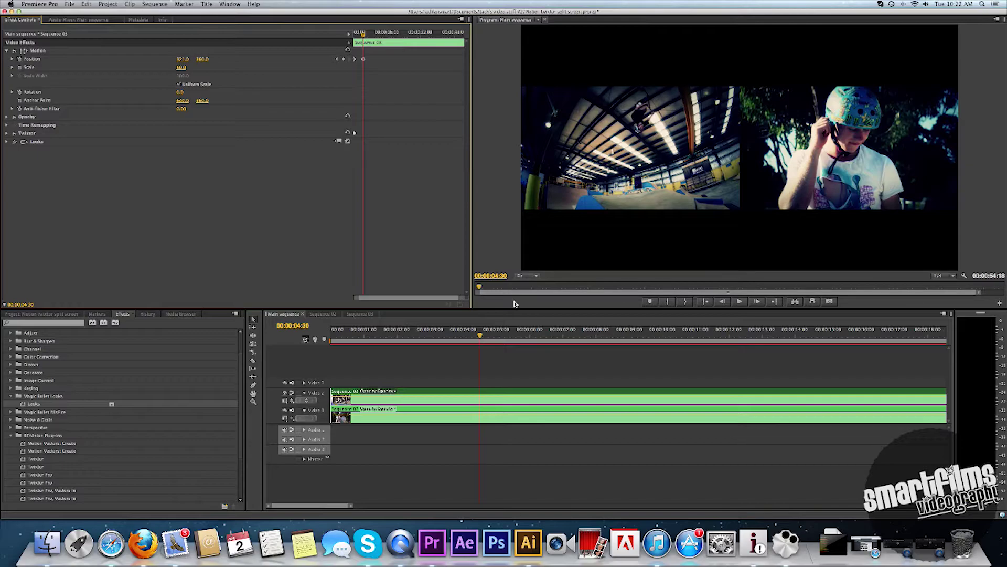
pyautogui.moveTo(484, 336); pyautogui.dragTo(249, 334)
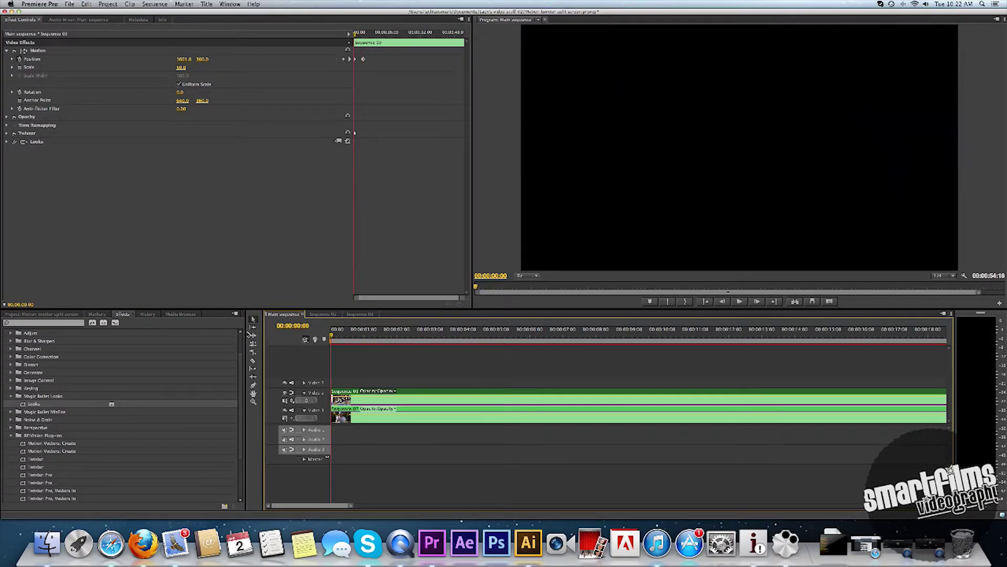
pyautogui.click(739, 302)
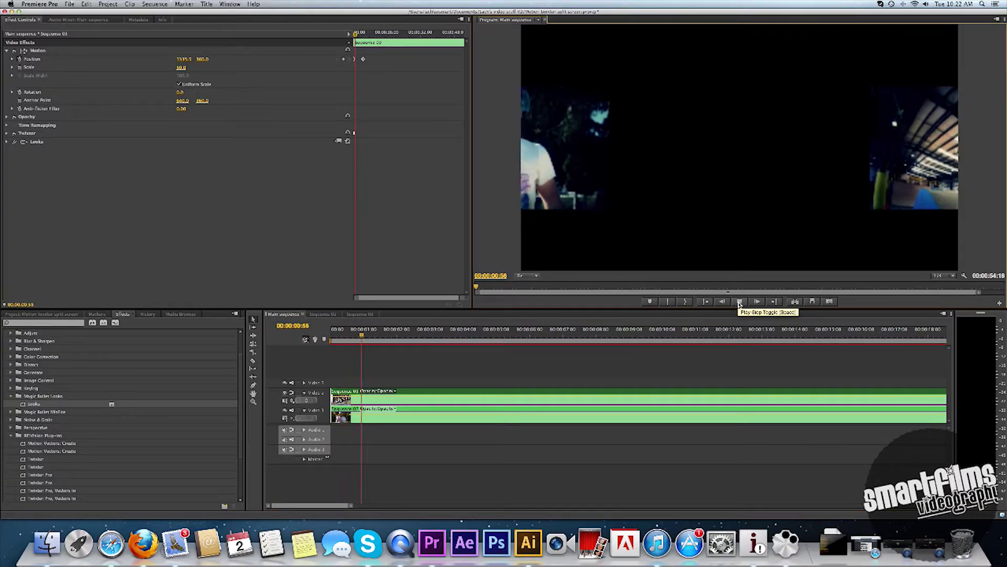
pyautogui.click(740, 302)
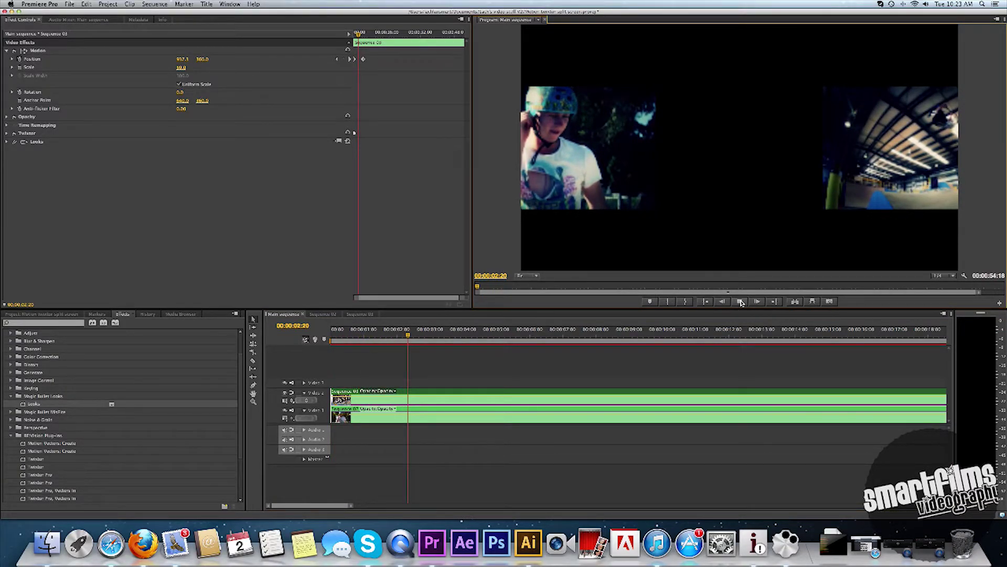
pyautogui.click(740, 302)
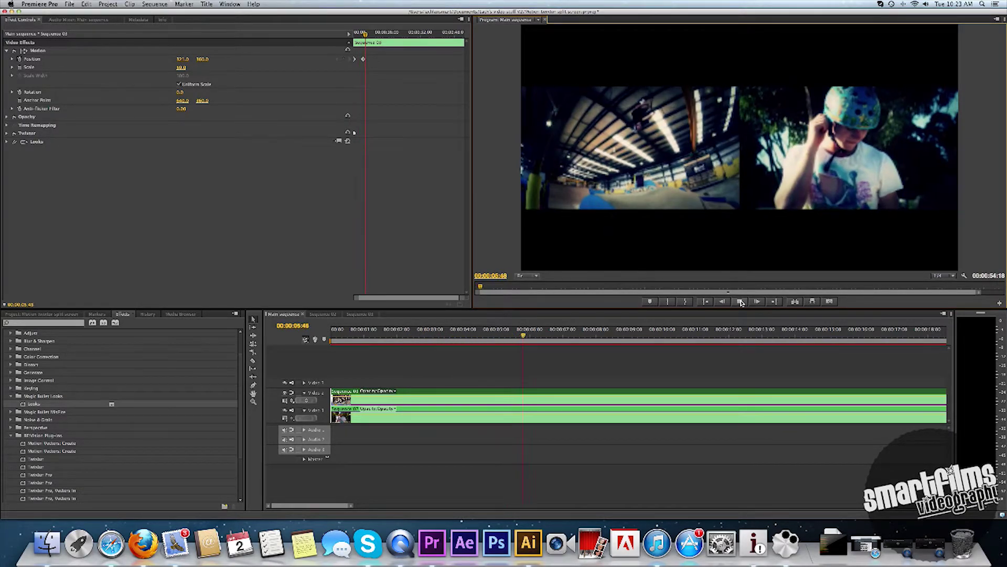
pyautogui.click(542, 337)
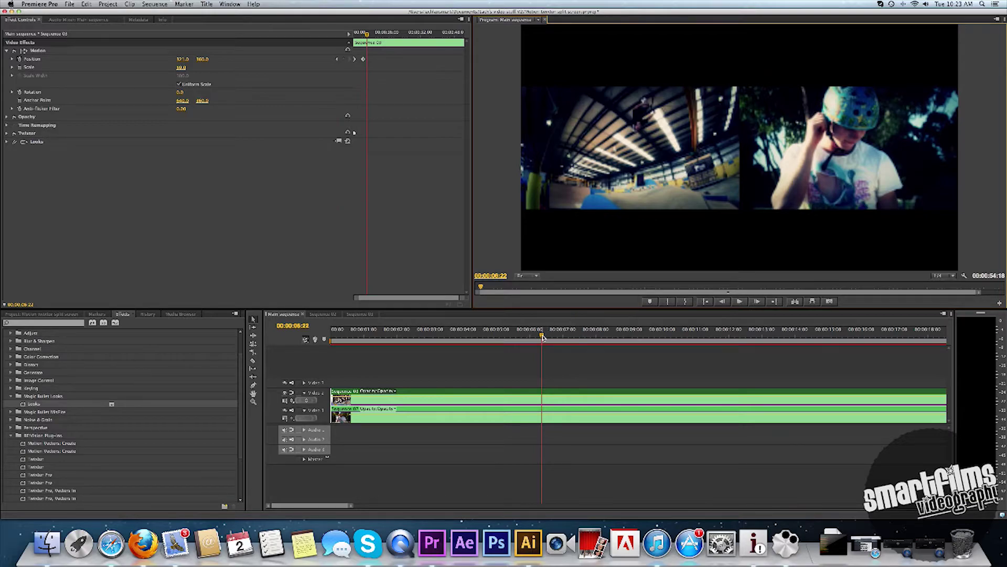
pyautogui.moveTo(543, 337); pyautogui.dragTo(486, 330)
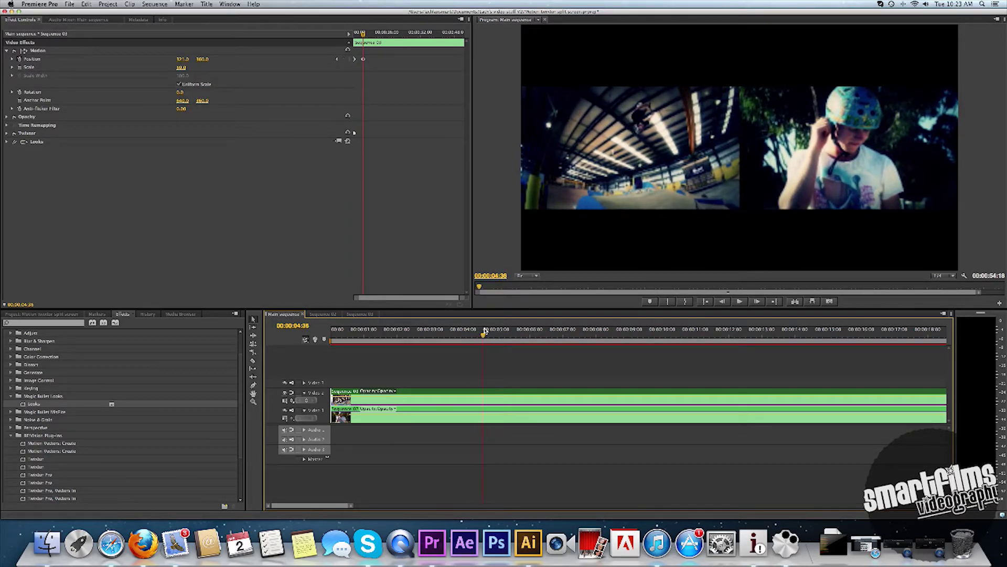
pyautogui.click(73, 314)
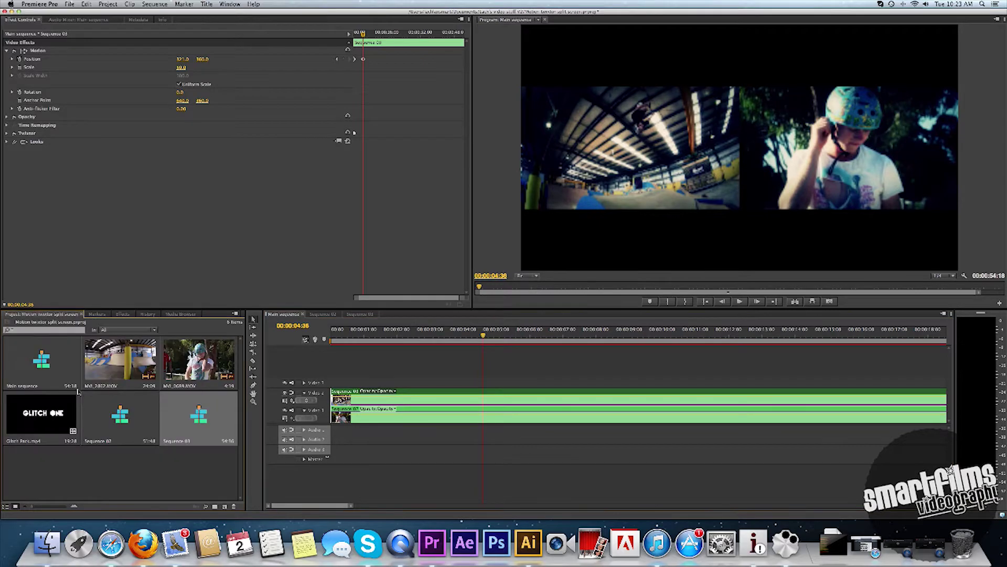
# Step: Place Glitch Pack.mp4 on Video 3, delete its audio, and trim its start
pyautogui.moveTo(63, 414); pyautogui.dragTo(461, 383)
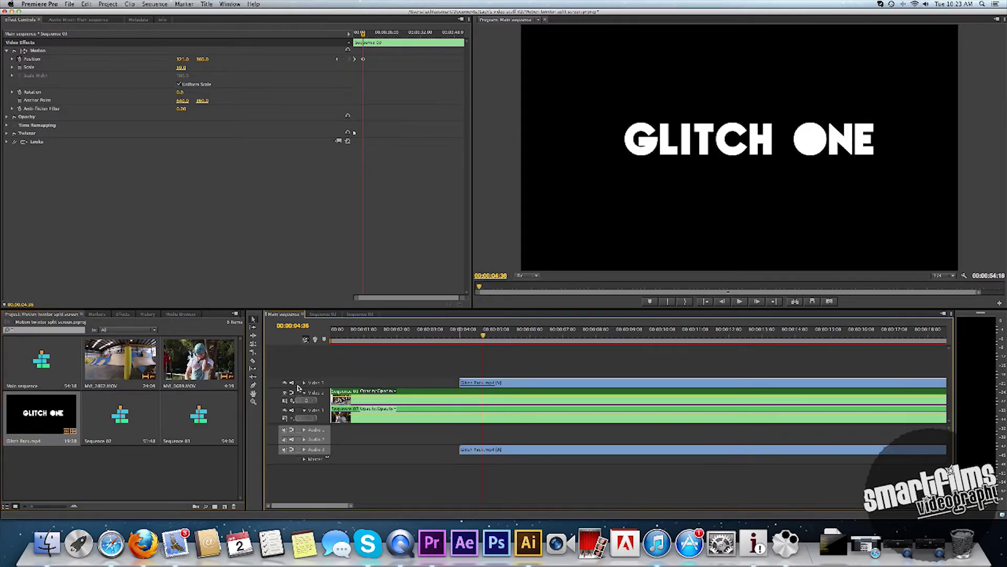
pyautogui.click(494, 450)
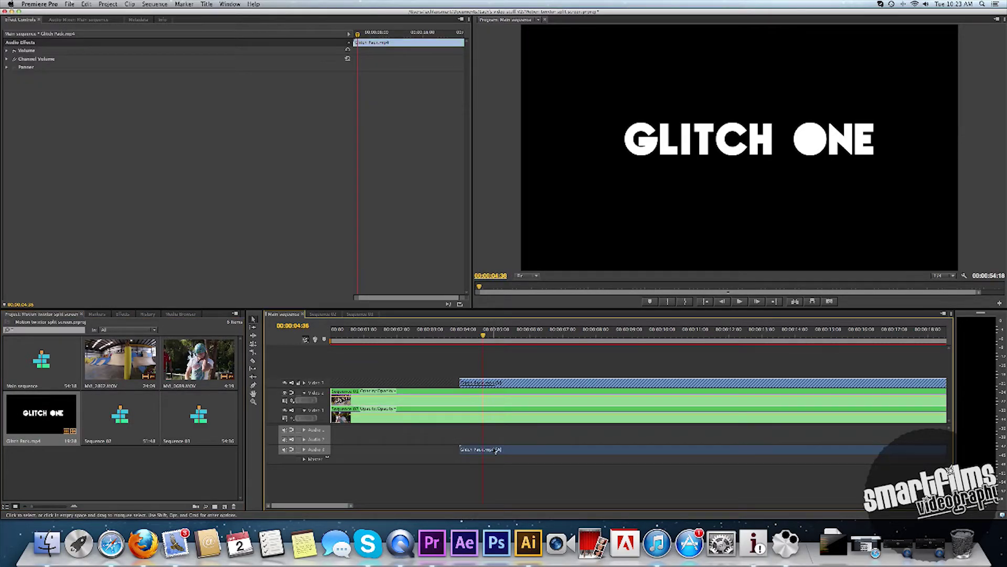
pyautogui.press('Delete')
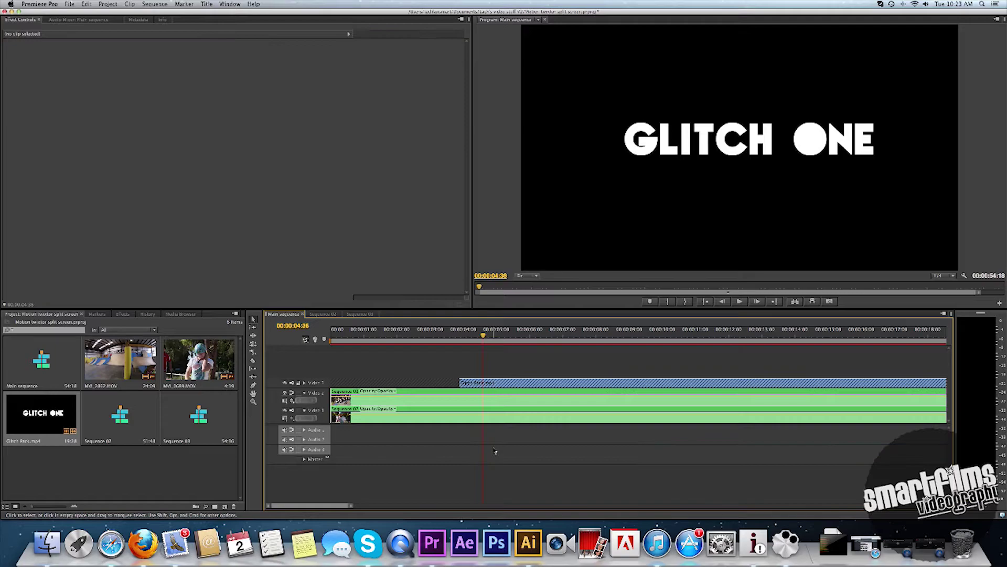
pyautogui.click(300, 383)
pyautogui.moveTo(472, 385); pyautogui.dragTo(494, 386)
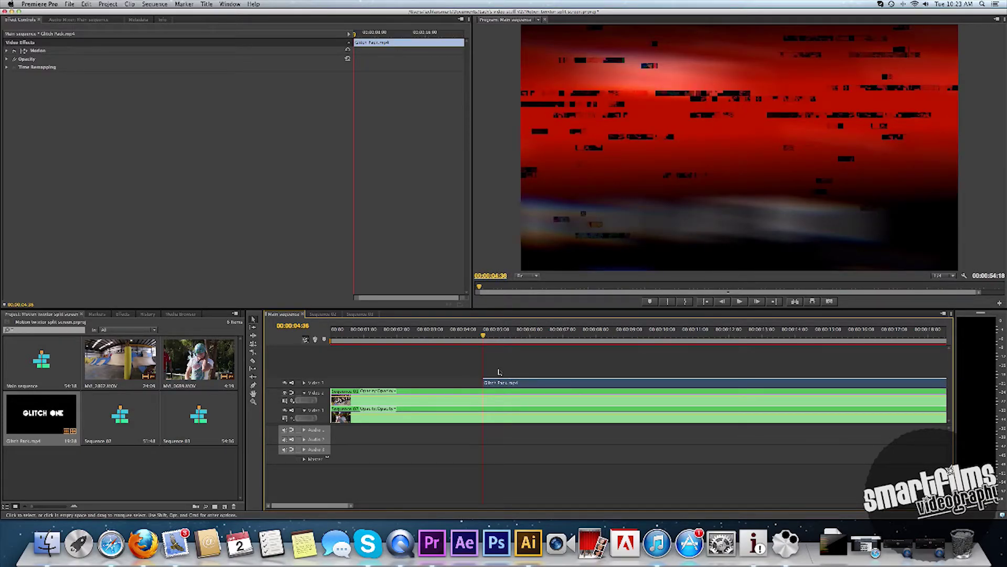
# Step: Set the glitch overlay's Opacity blend mode to Screen
pyautogui.click(26, 59)
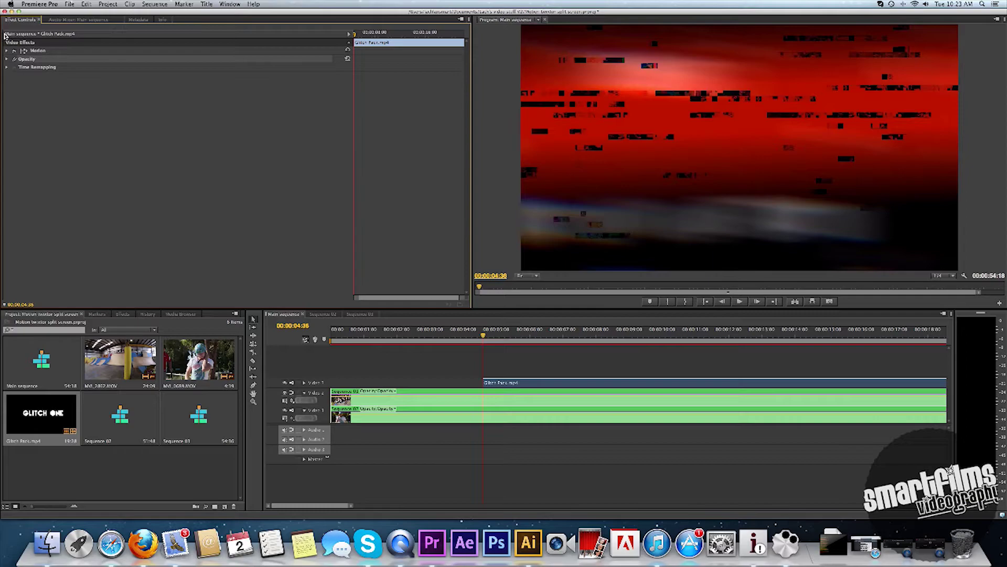
pyautogui.click(7, 51)
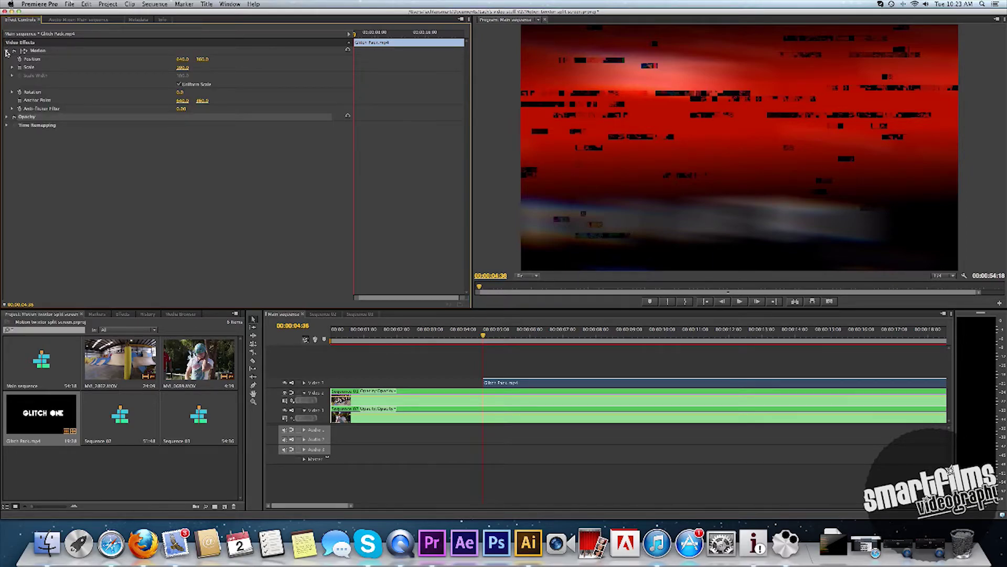
pyautogui.click(7, 51)
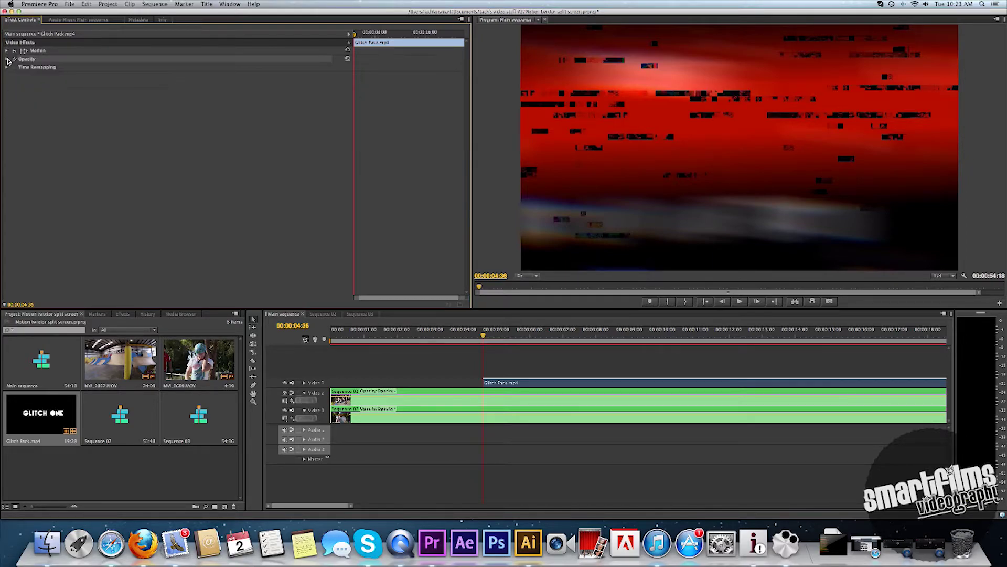
pyautogui.click(7, 59)
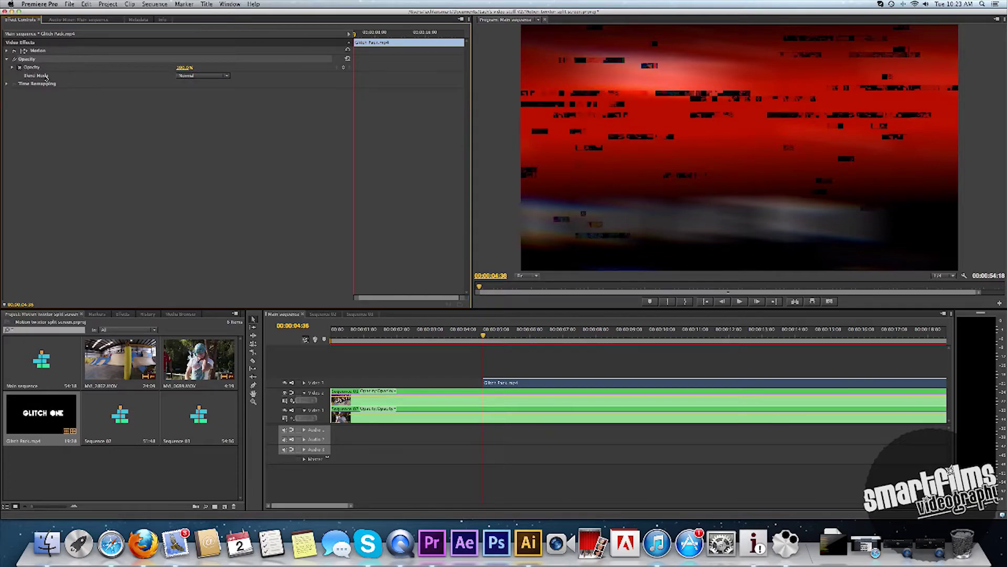
pyautogui.click(197, 78)
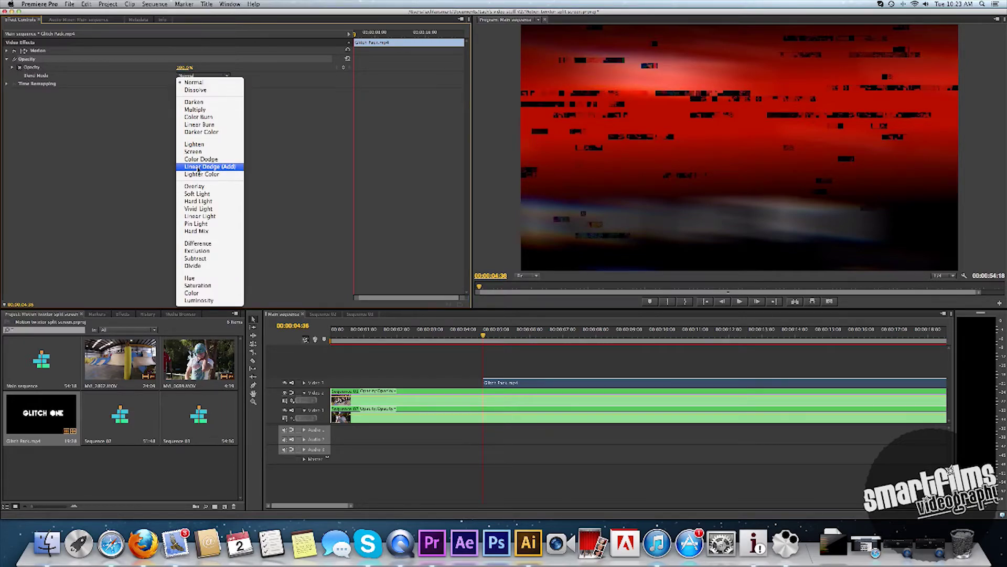
pyautogui.click(192, 152)
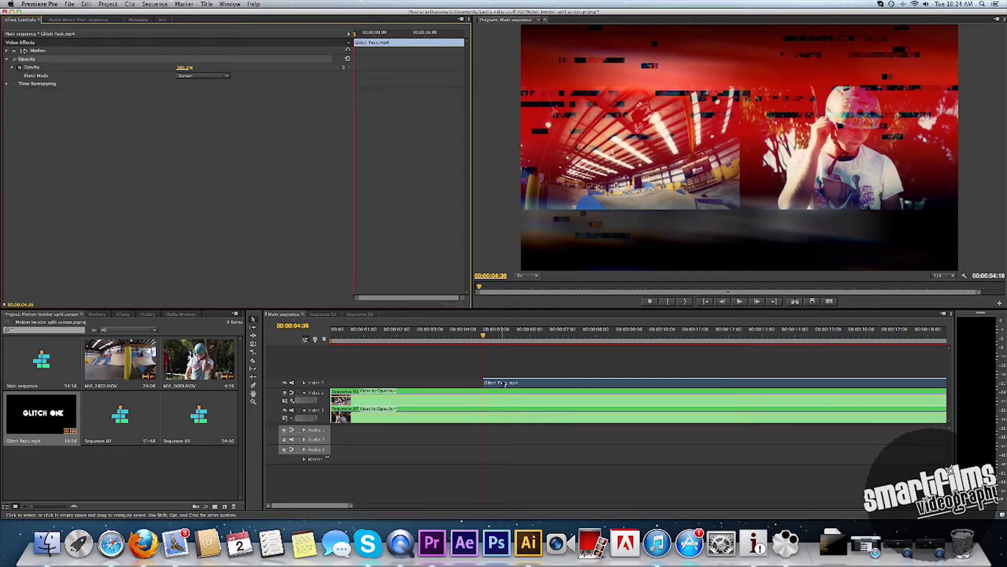
# Step: Try a Scale of 50 on the glitch clip, then set it back to 100
pyautogui.click(7, 51)
pyautogui.click(182, 67)
pyautogui.write('50')
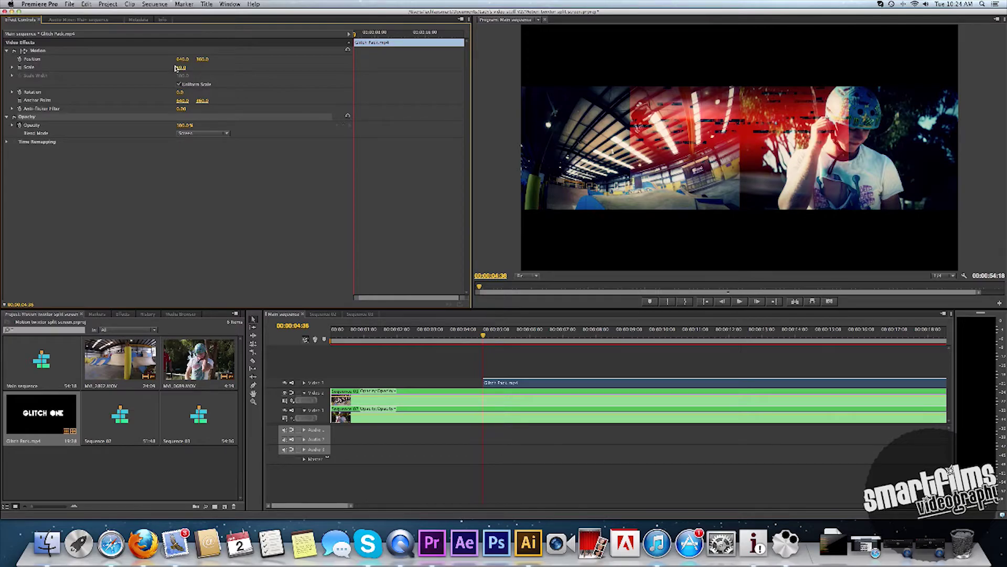
pyautogui.write('100')
pyautogui.press('Return')
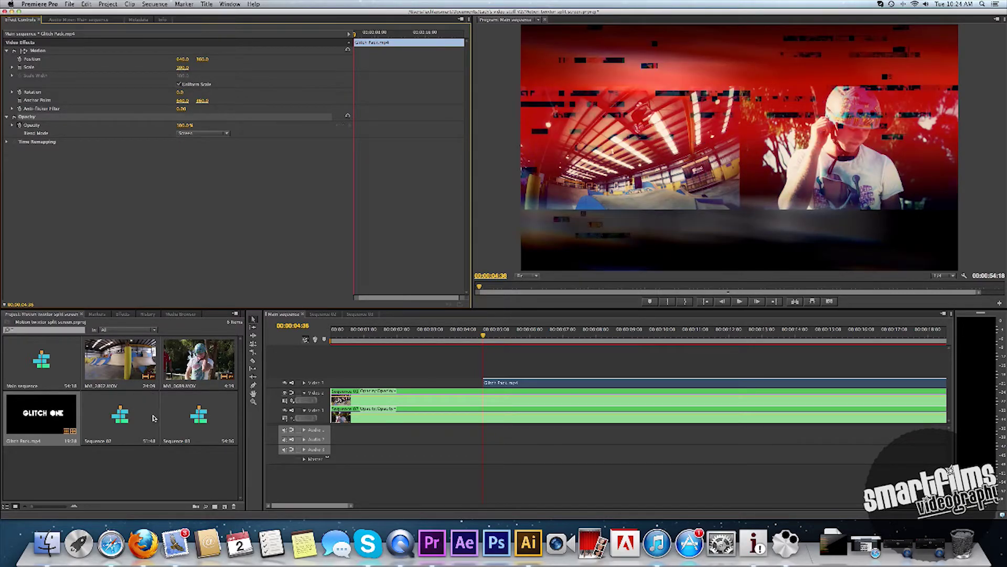
# Step: Find the Crop effect in the Effects panel and apply it to the glitch clip
pyautogui.click(124, 314)
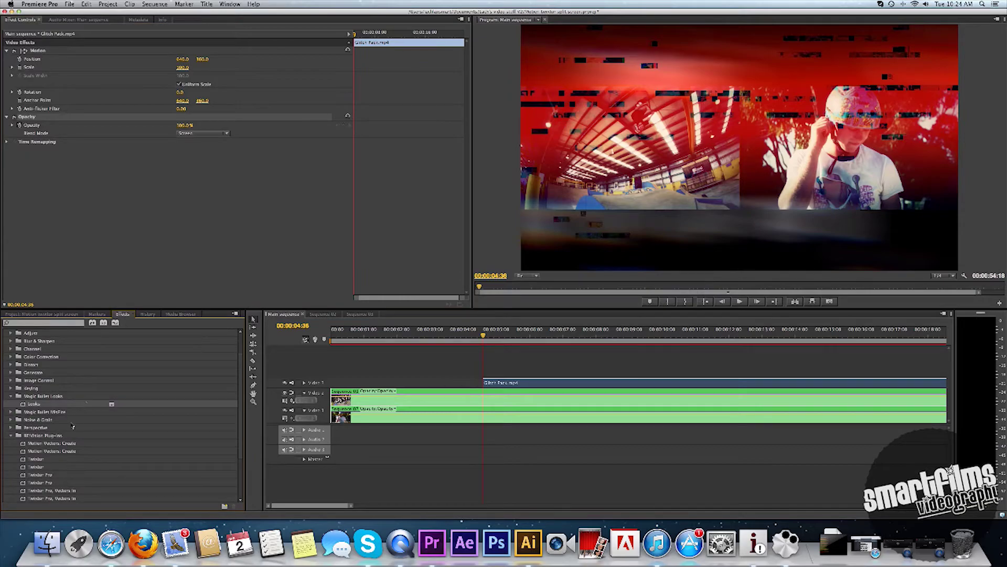
pyautogui.scroll(3, 72, 426)
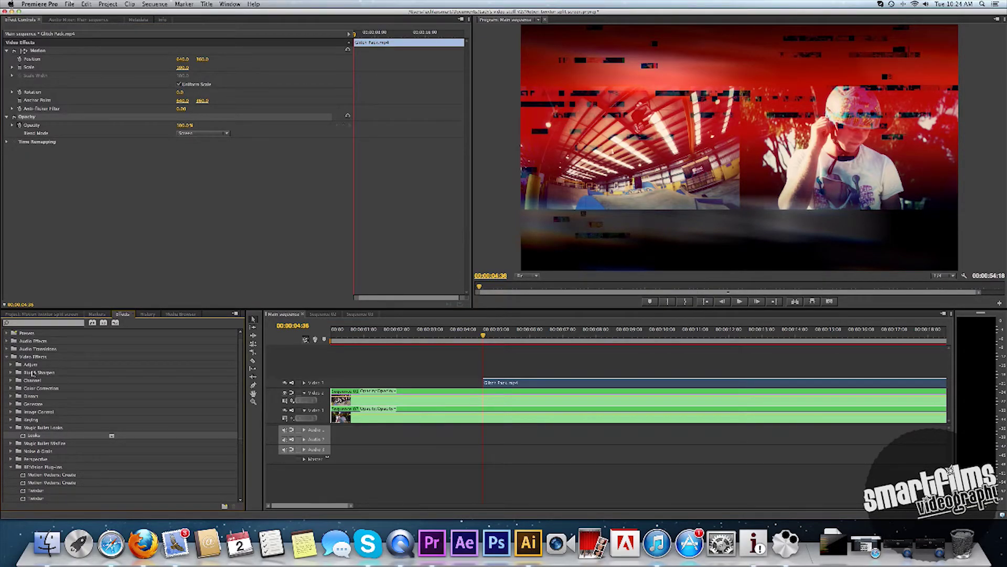
pyautogui.click(21, 323)
pyautogui.write('cr')
pyautogui.write('op')
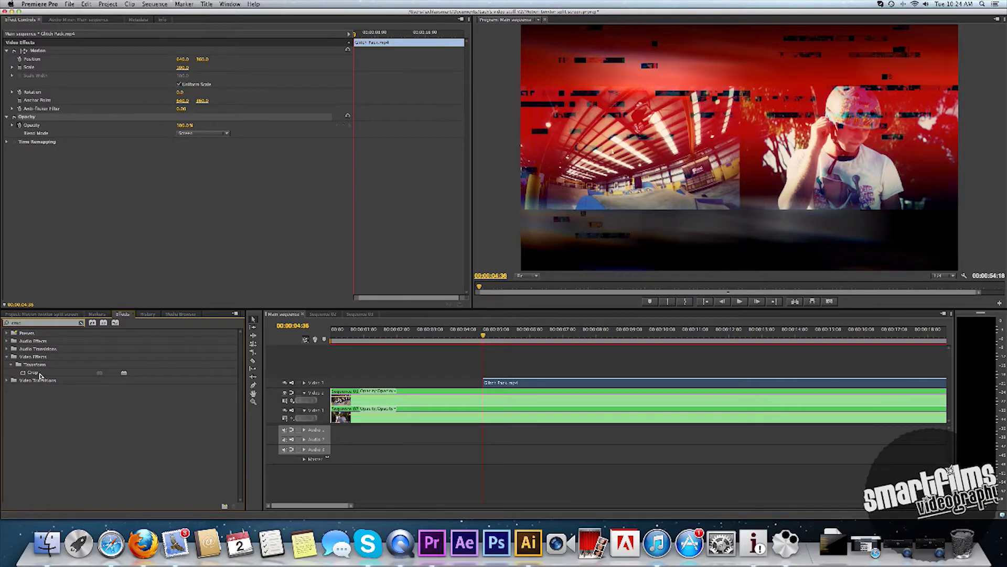
pyautogui.moveTo(40, 375); pyautogui.dragTo(491, 382)
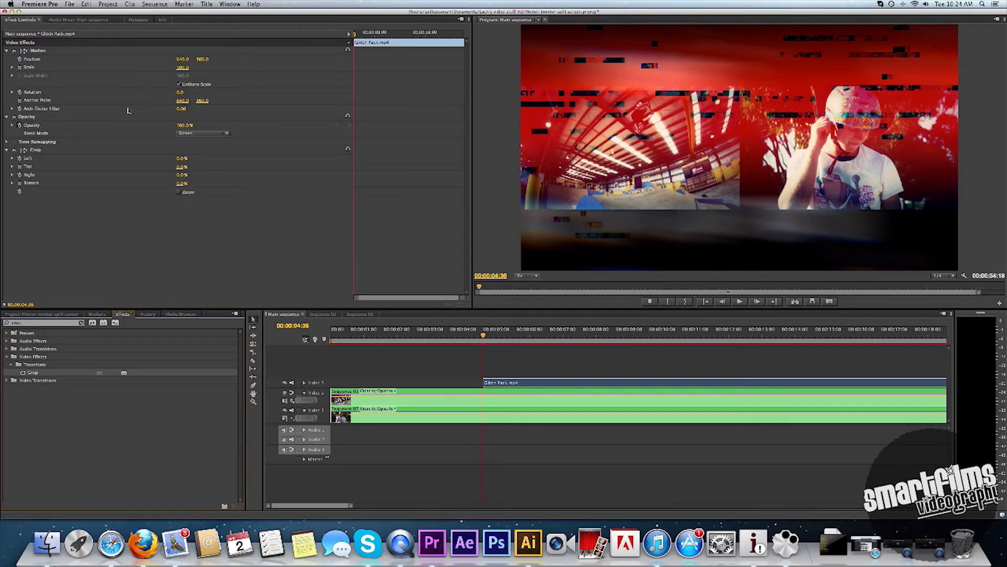
# Step: Crop the glitch overlay's top to about 23.2% and bottom to about 24.8%
pyautogui.click(12, 167)
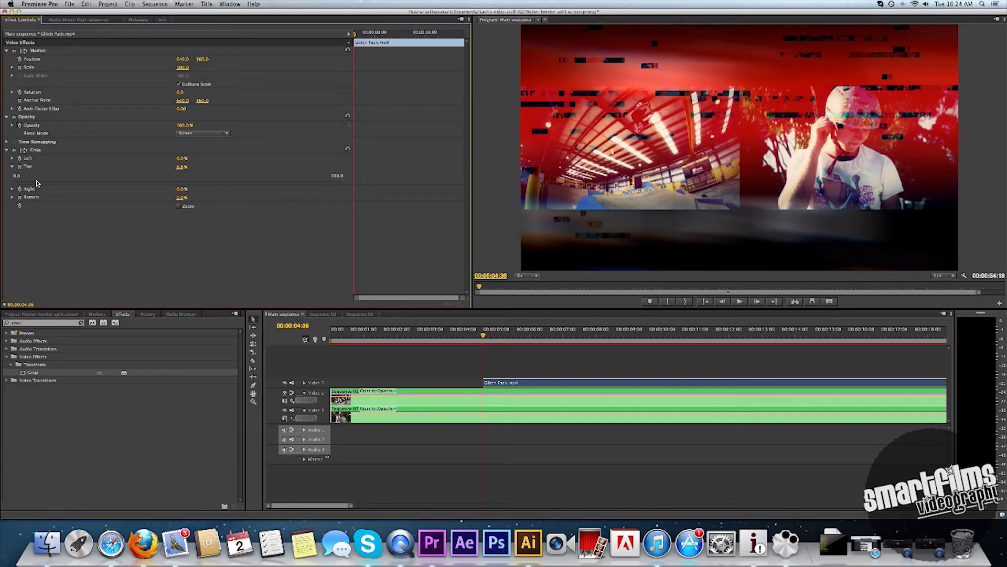
pyautogui.moveTo(37, 184); pyautogui.dragTo(93, 184)
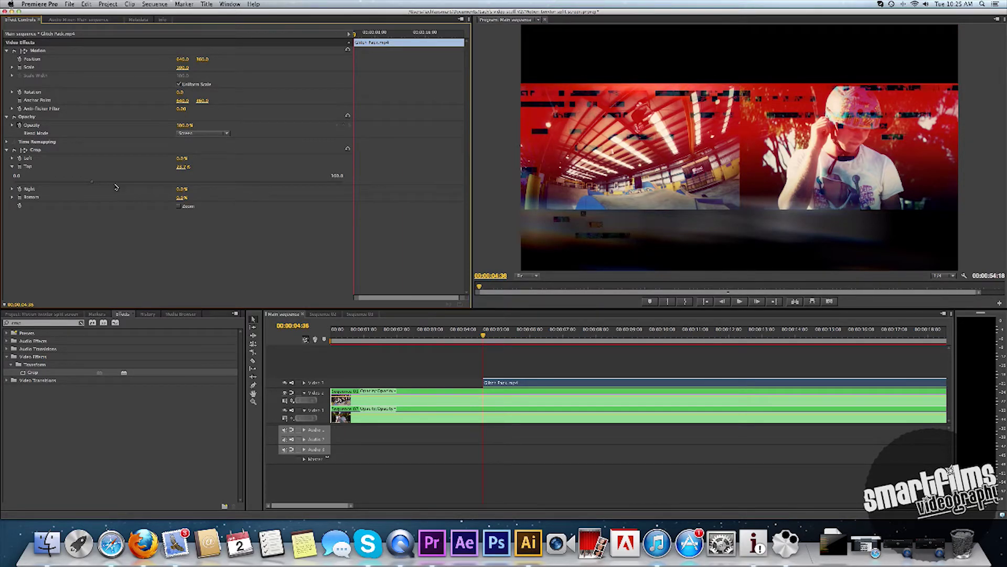
pyautogui.click(13, 198)
pyautogui.moveTo(16, 215); pyautogui.dragTo(96, 210)
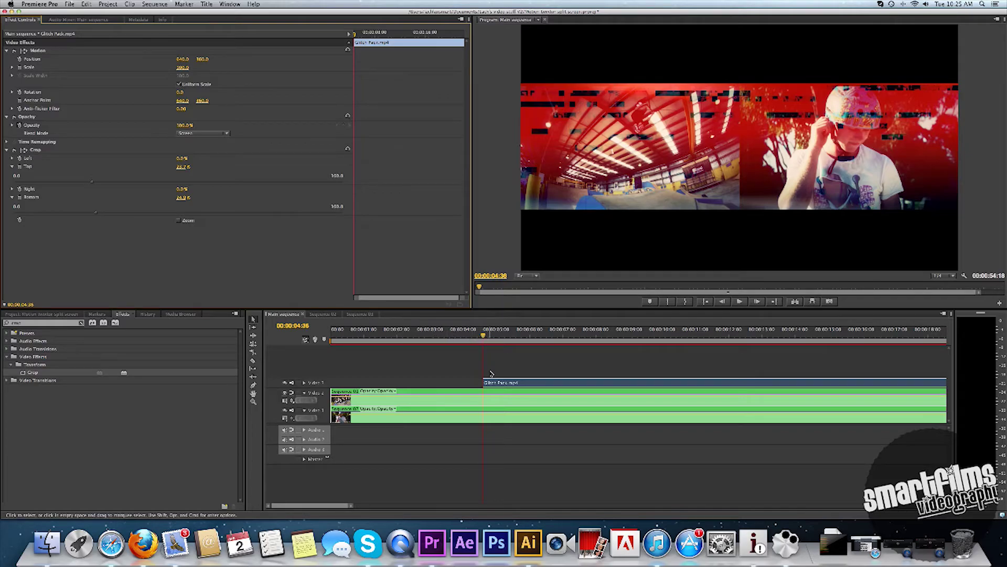
# Step: Pull the glitch clip's opacity rubber band on Video 3 well down, then deselect it
pyautogui.click(304, 383)
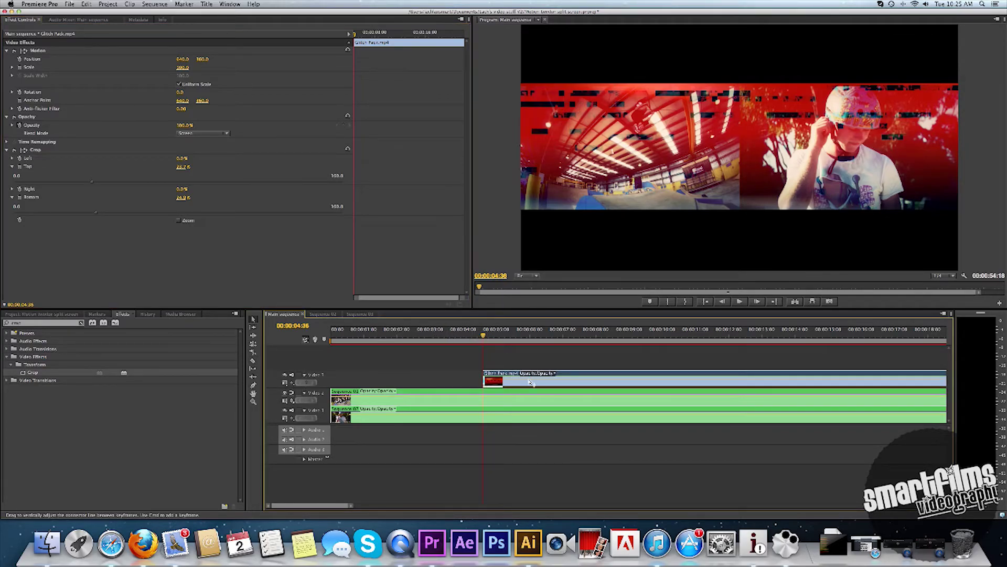
pyautogui.moveTo(497, 382); pyautogui.dragTo(492, 383)
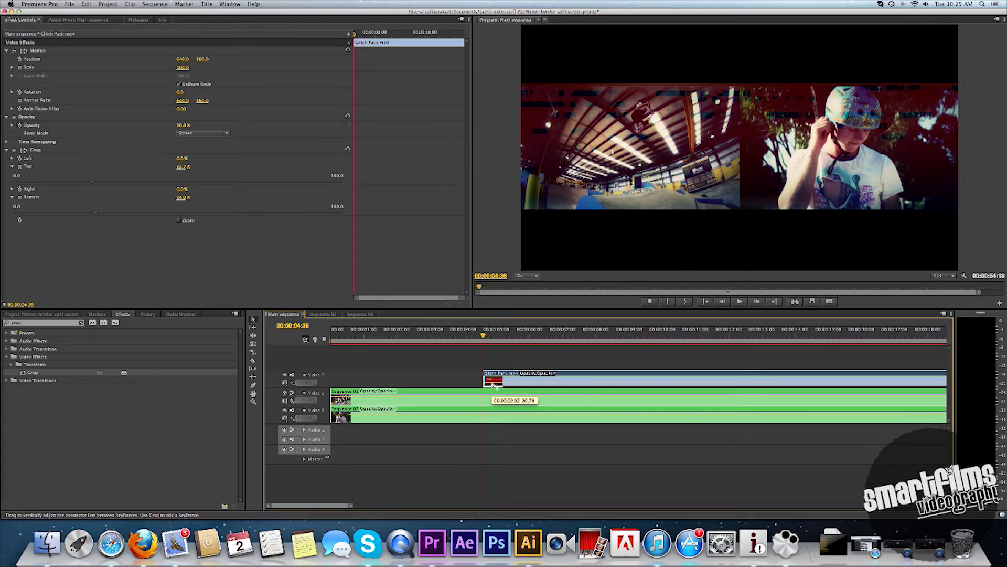
pyautogui.click(491, 384)
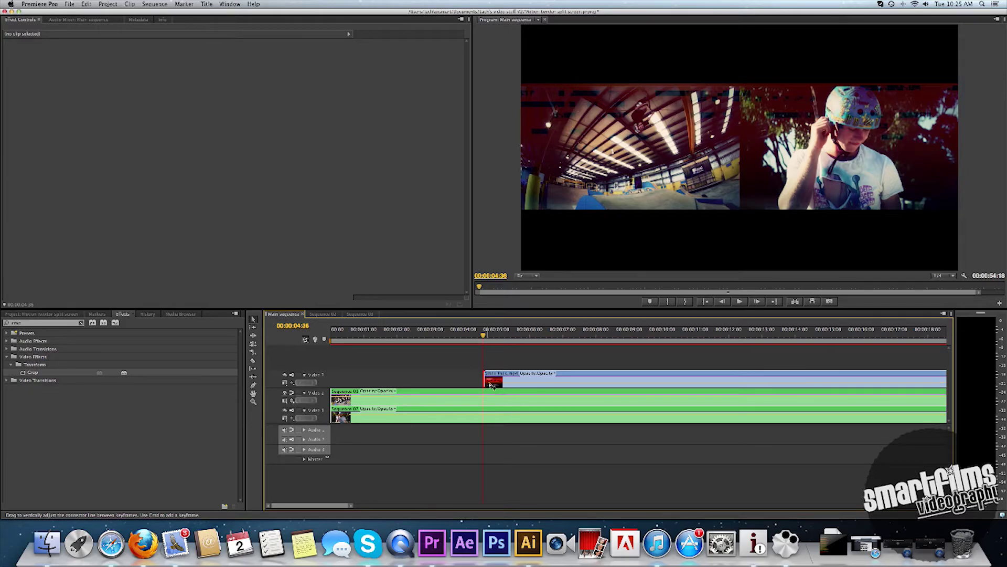
# Step: Split the glitch clip just after 4 seconds and move the later piece further along the timeline
pyautogui.click(478, 336)
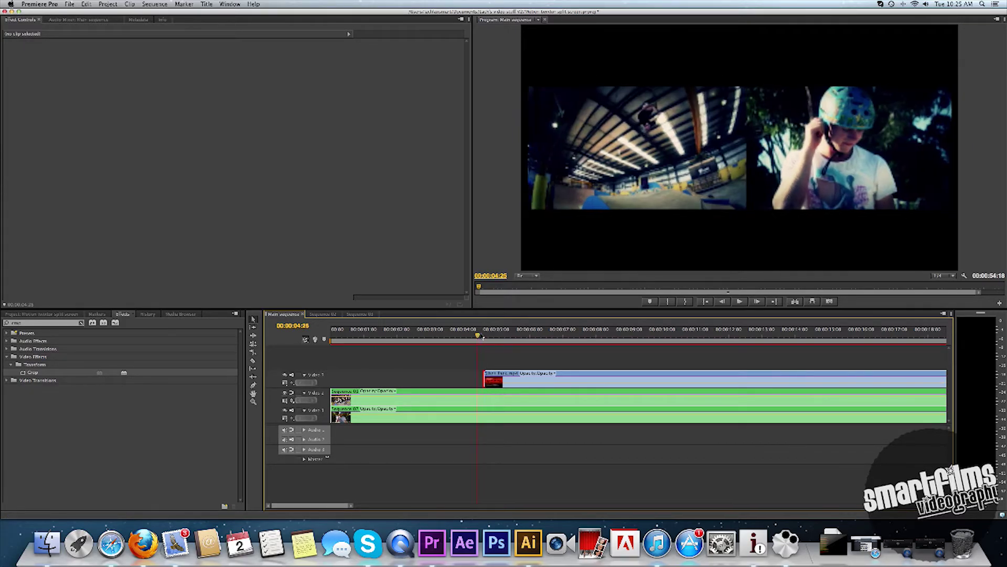
pyautogui.moveTo(483, 337); pyautogui.dragTo(497, 335)
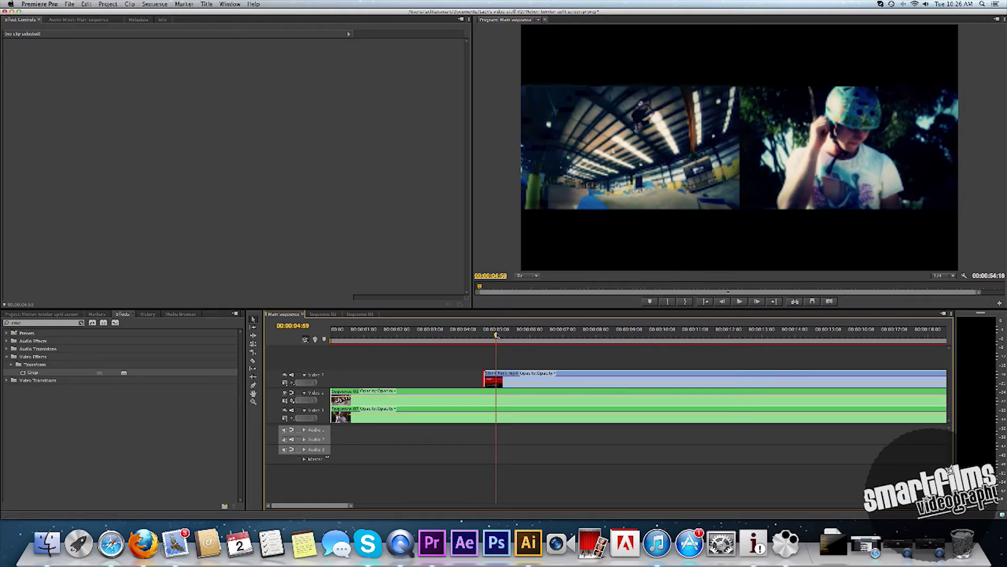
pyautogui.click(253, 360)
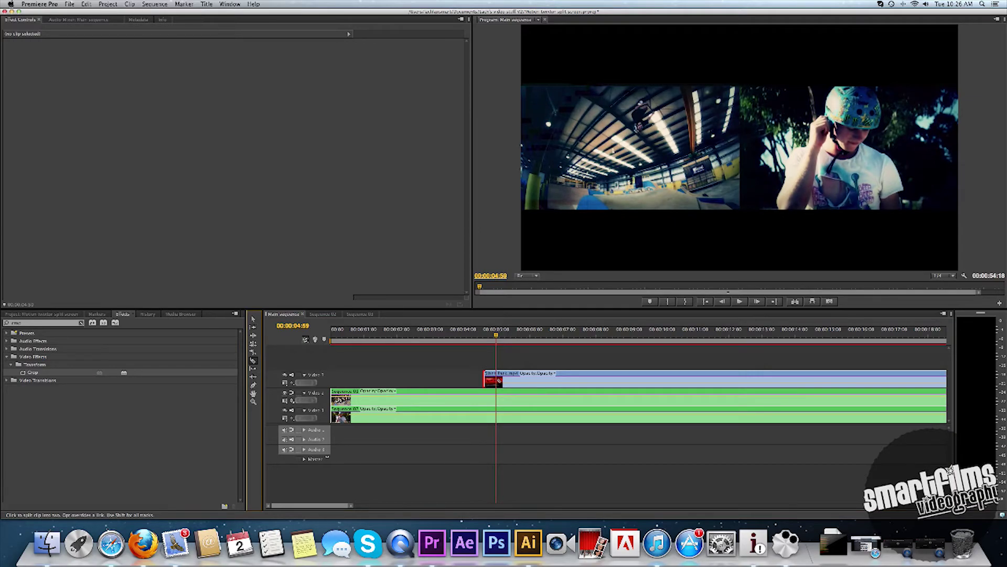
pyautogui.click(496, 381)
pyautogui.press('v')
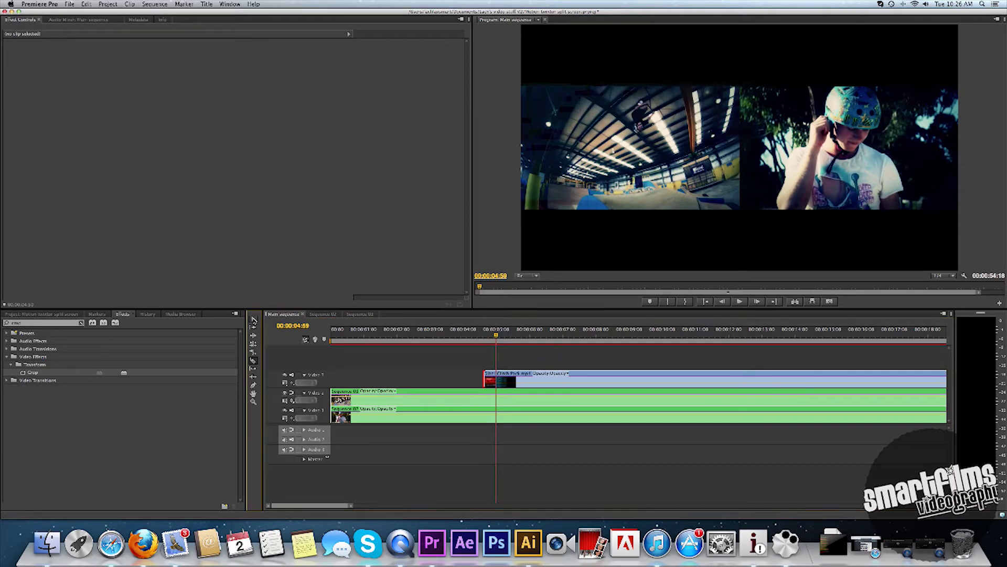
pyautogui.click(554, 375)
pyautogui.click(636, 378)
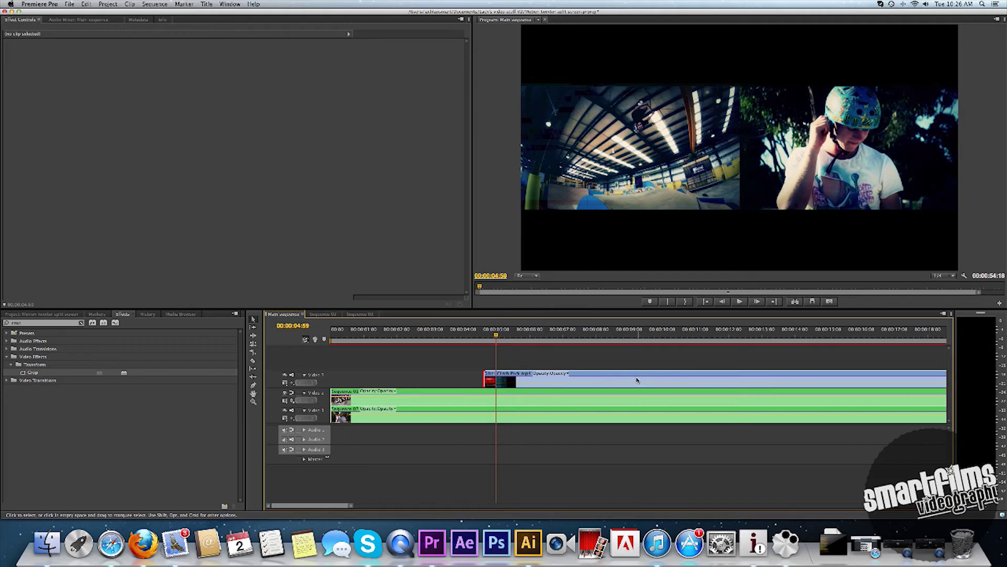
pyautogui.moveTo(637, 379); pyautogui.dragTo(702, 377)
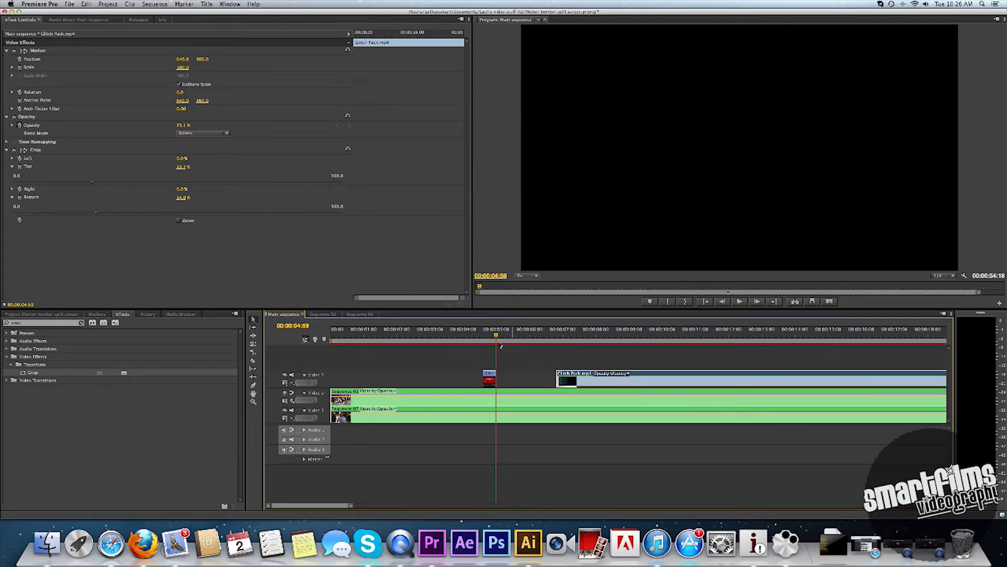
# Step: Cut the second glitch piece near 7 seconds and delete the leftover after it
pyautogui.click(502, 339)
pyautogui.moveTo(509, 339); pyautogui.dragTo(582, 337)
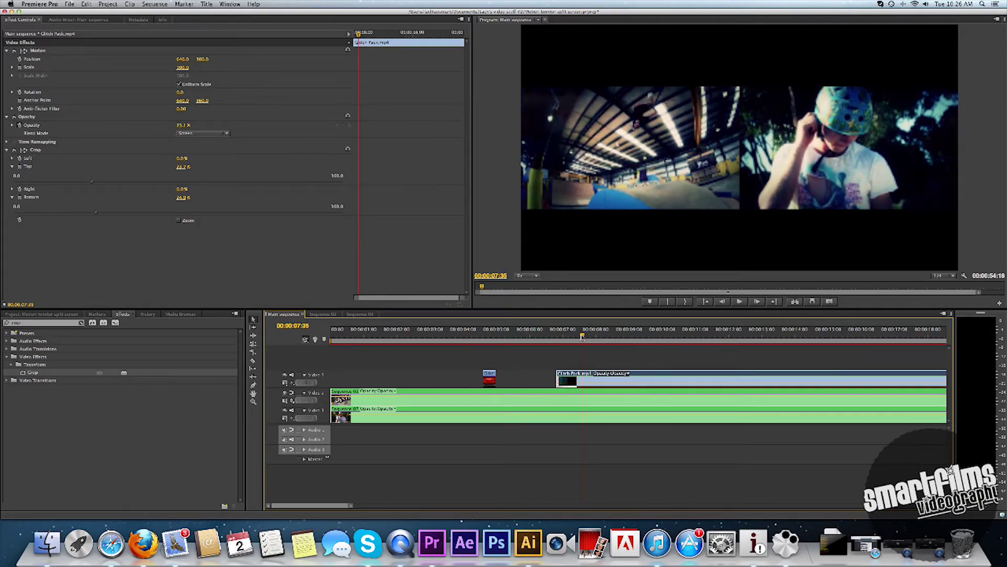
pyautogui.press('c')
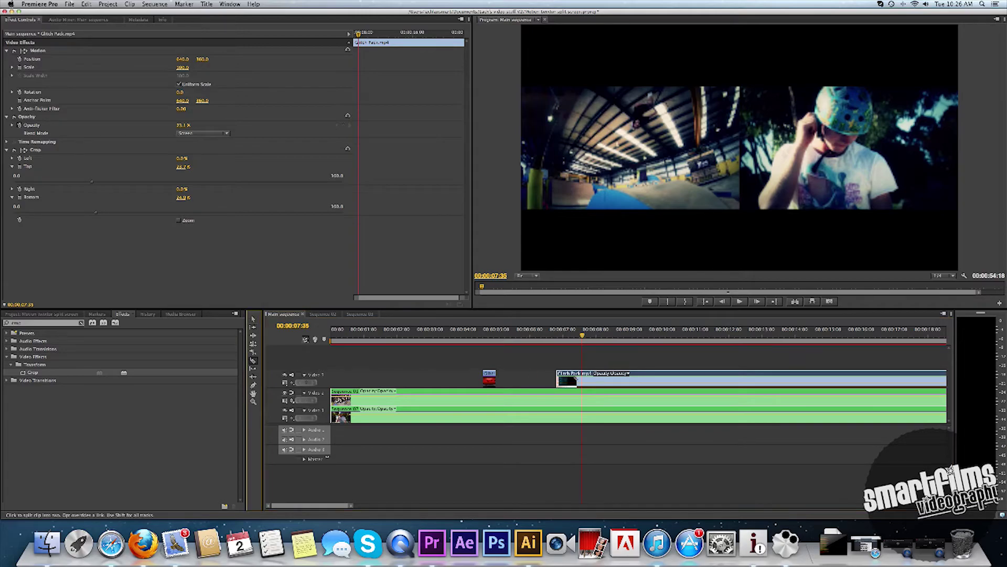
pyautogui.click(583, 377)
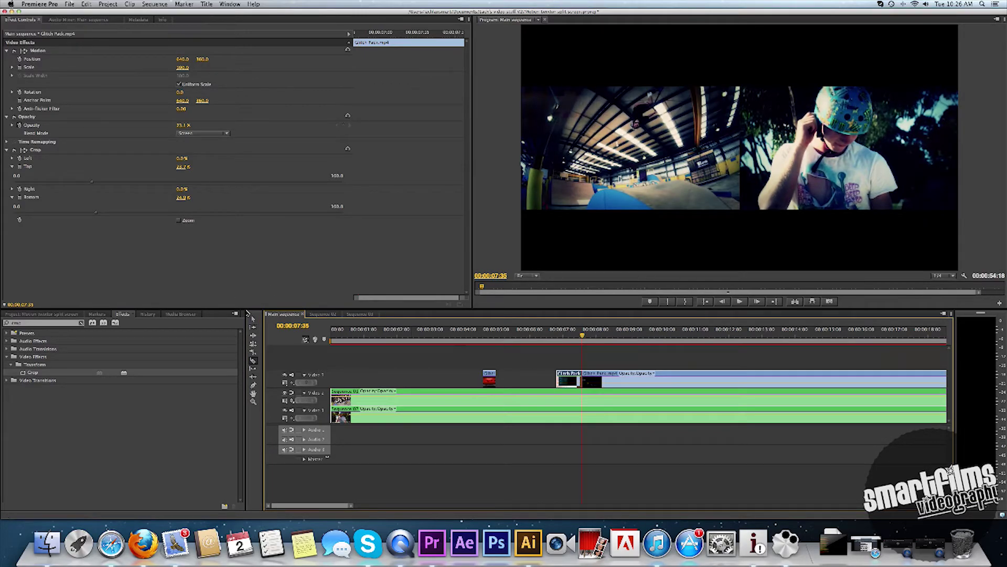
pyautogui.press('v')
pyautogui.click(604, 379)
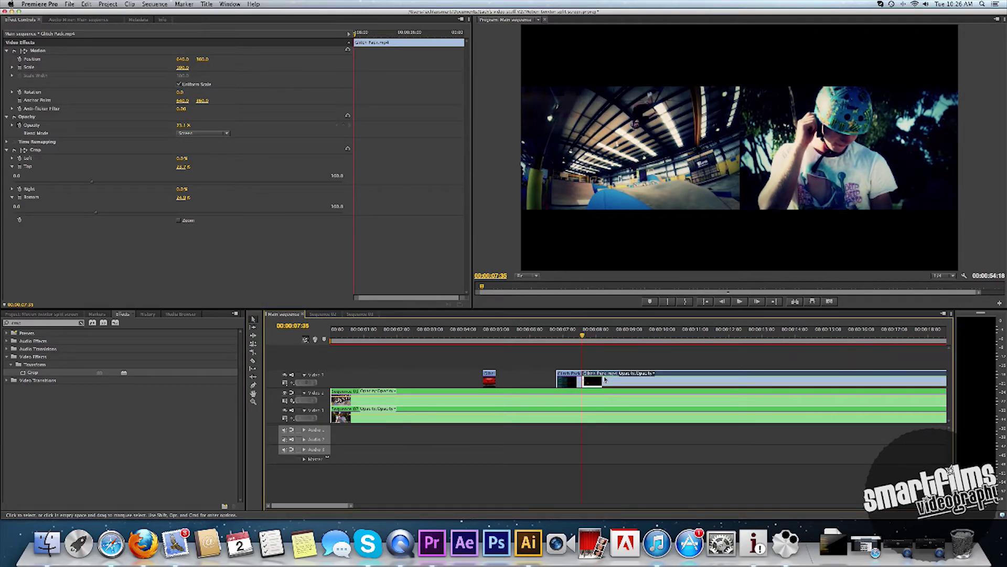
pyautogui.press('Delete')
pyautogui.moveTo(584, 336); pyautogui.dragTo(673, 335)
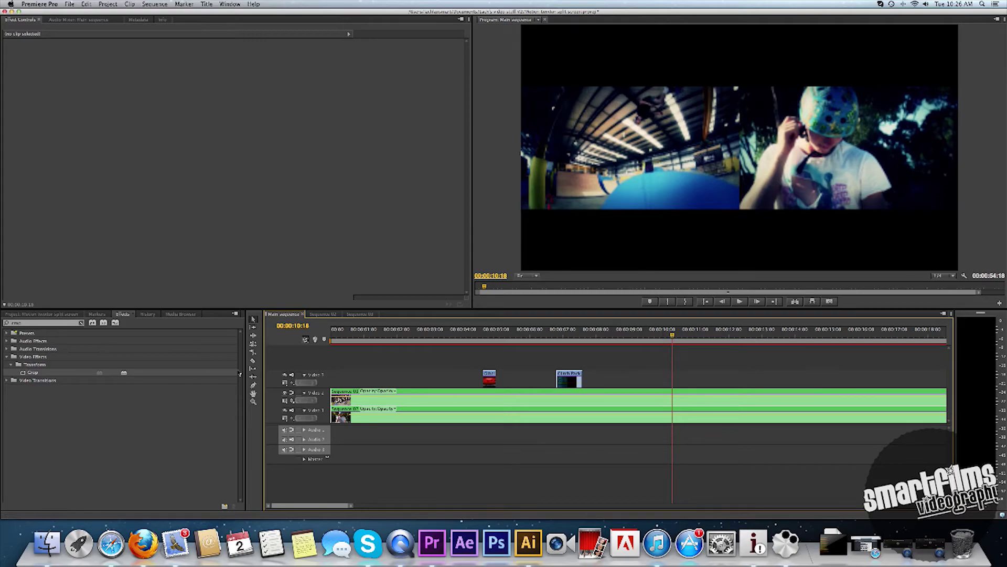
# Step: Cut both split-screen clips at about 10 seconds and delete their tails
pyautogui.click(253, 360)
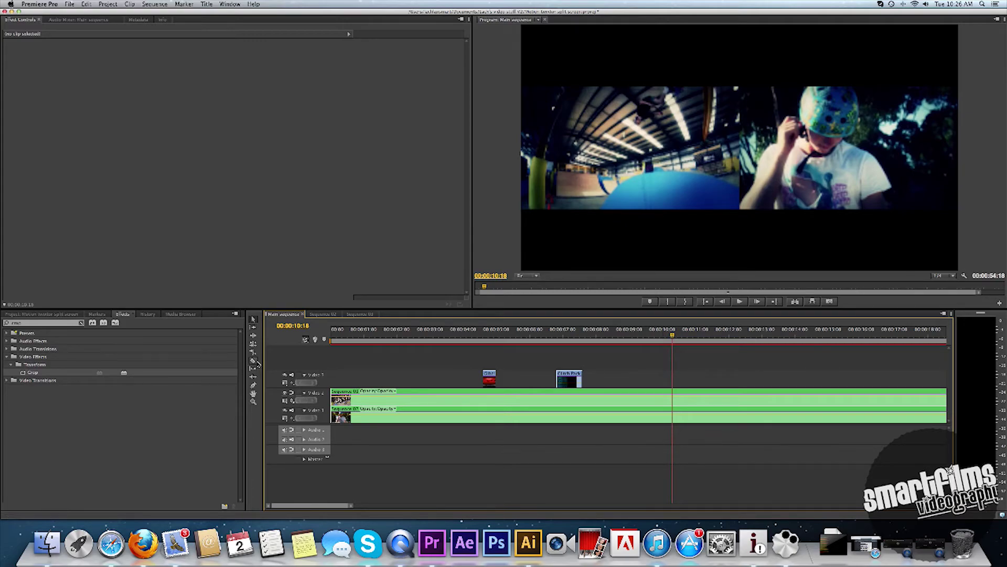
pyautogui.click(674, 397)
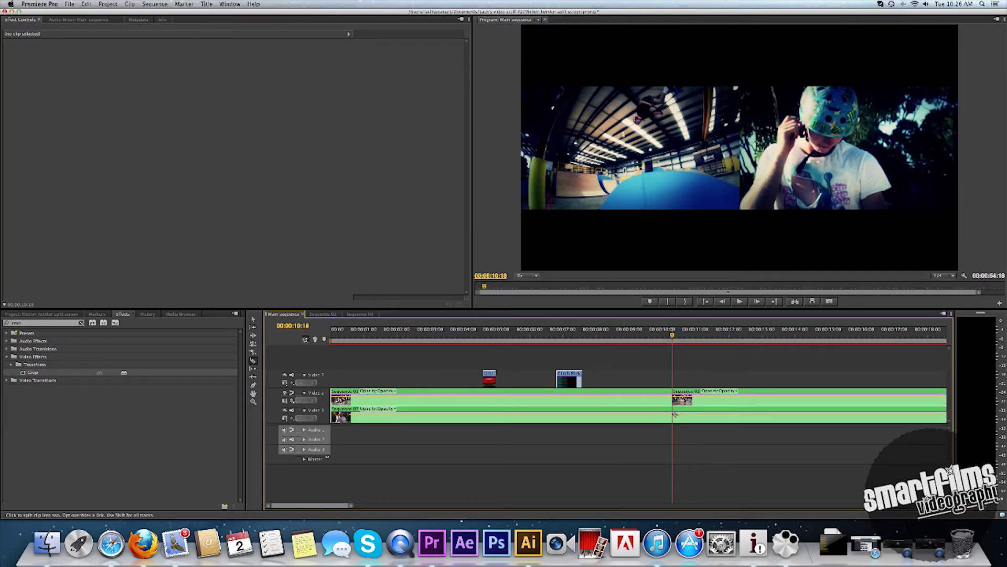
pyautogui.click(675, 414)
pyautogui.press('v')
pyautogui.moveTo(712, 378); pyautogui.dragTo(732, 451)
pyautogui.press('Delete')
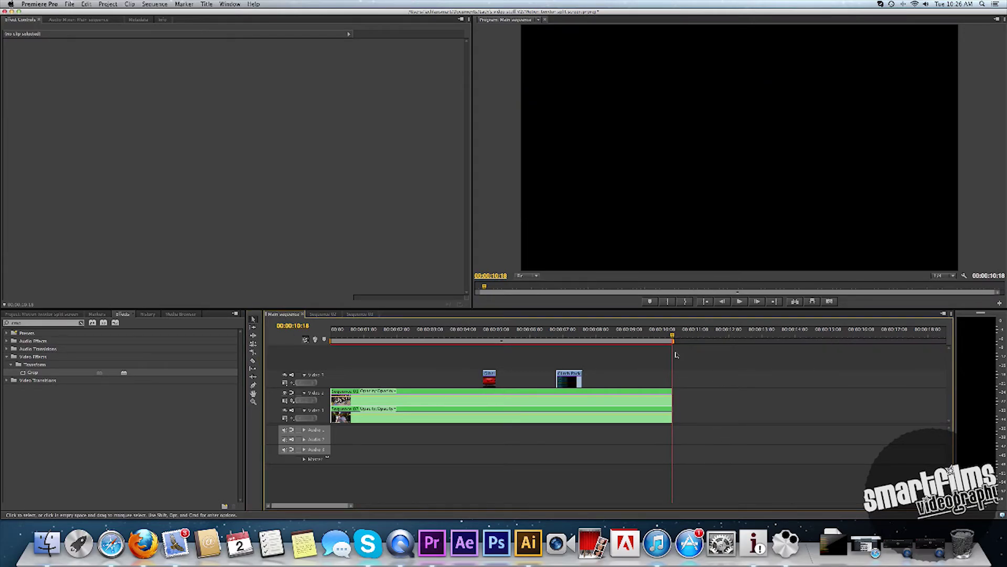
# Step: Fade both clips out with opacity keyframes from 00:00:08:34 to 00:00:09:33
pyautogui.click(615, 332)
pyautogui.click(470, 405)
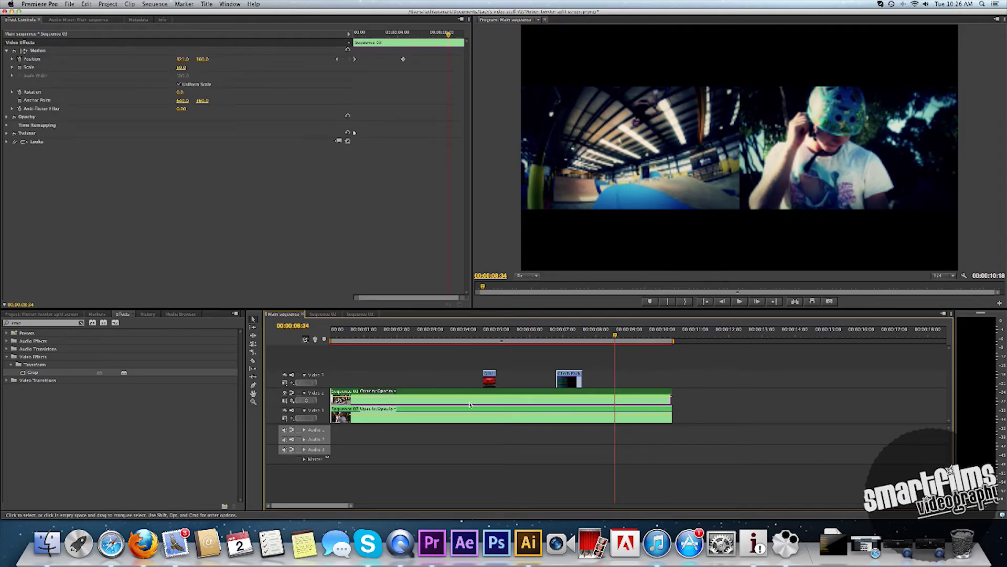
pyautogui.click(306, 400)
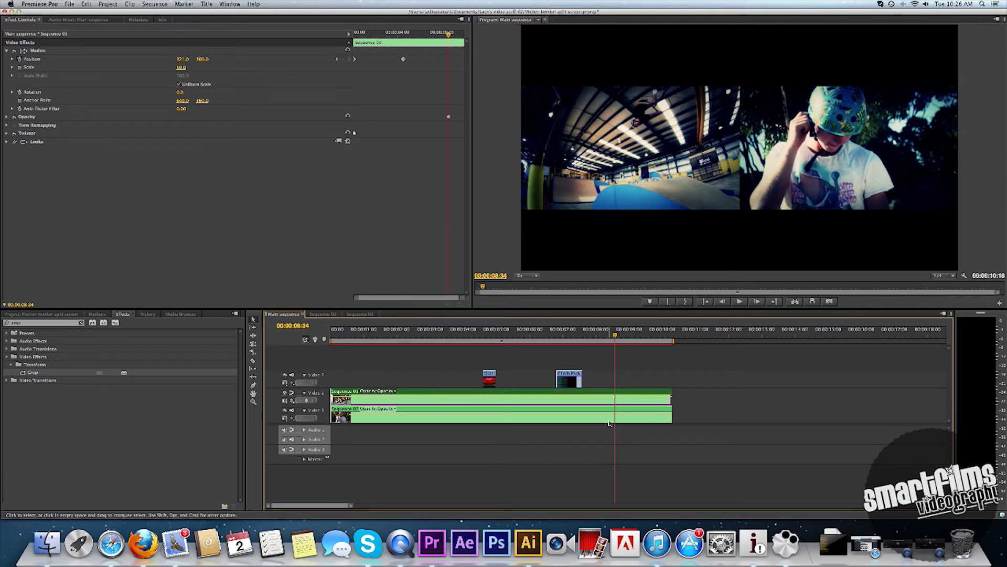
pyautogui.click(609, 423)
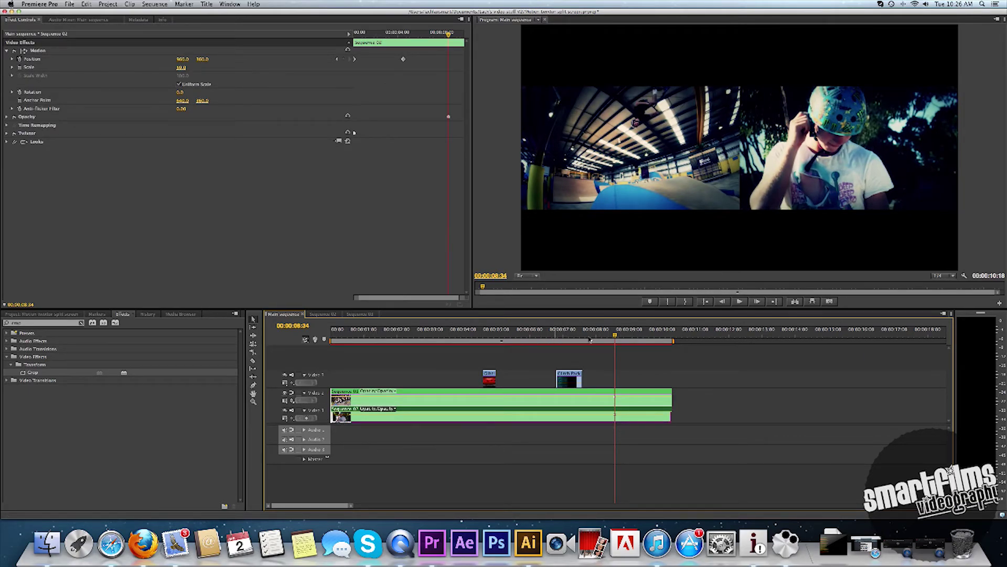
pyautogui.moveTo(620, 338); pyautogui.dragTo(647, 338)
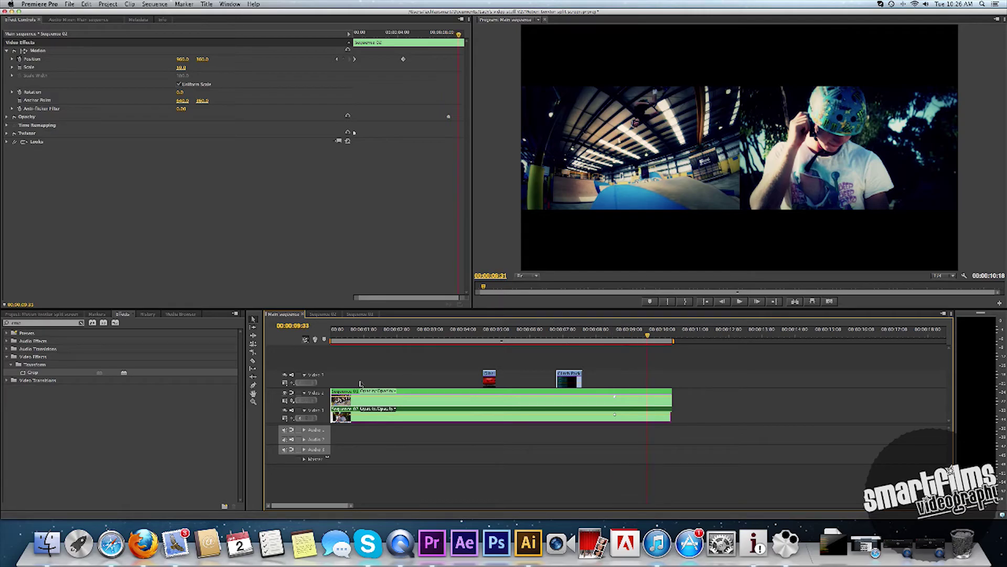
pyautogui.click(307, 400)
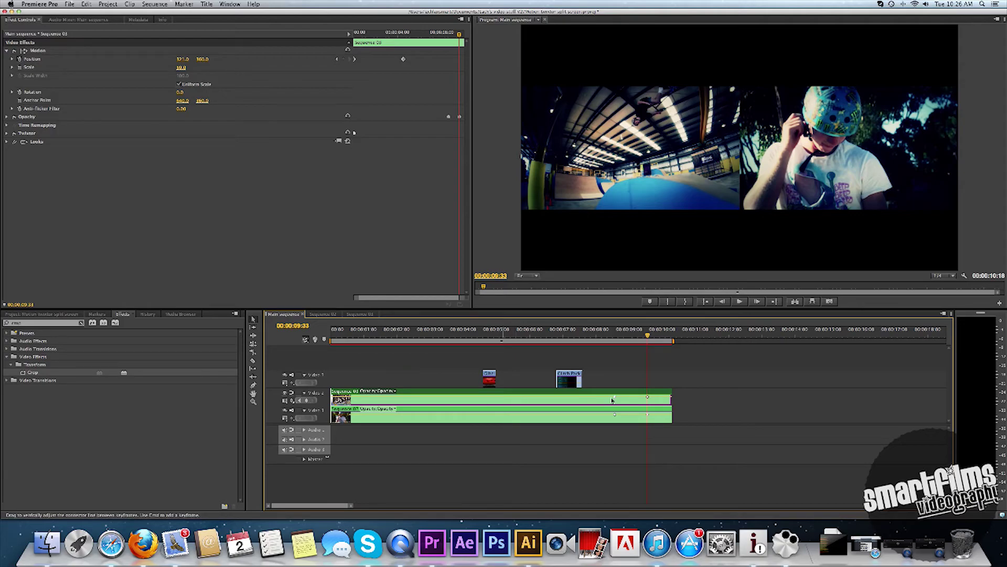
pyautogui.moveTo(648, 398); pyautogui.dragTo(671, 403)
pyautogui.moveTo(647, 415); pyautogui.dragTo(670, 419)
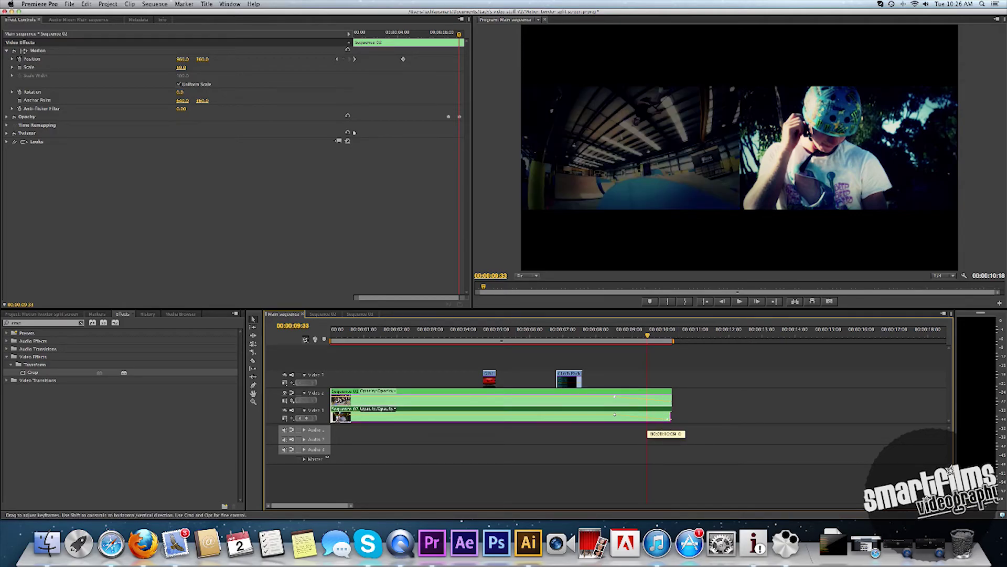
pyautogui.moveTo(650, 334); pyautogui.dragTo(591, 310)
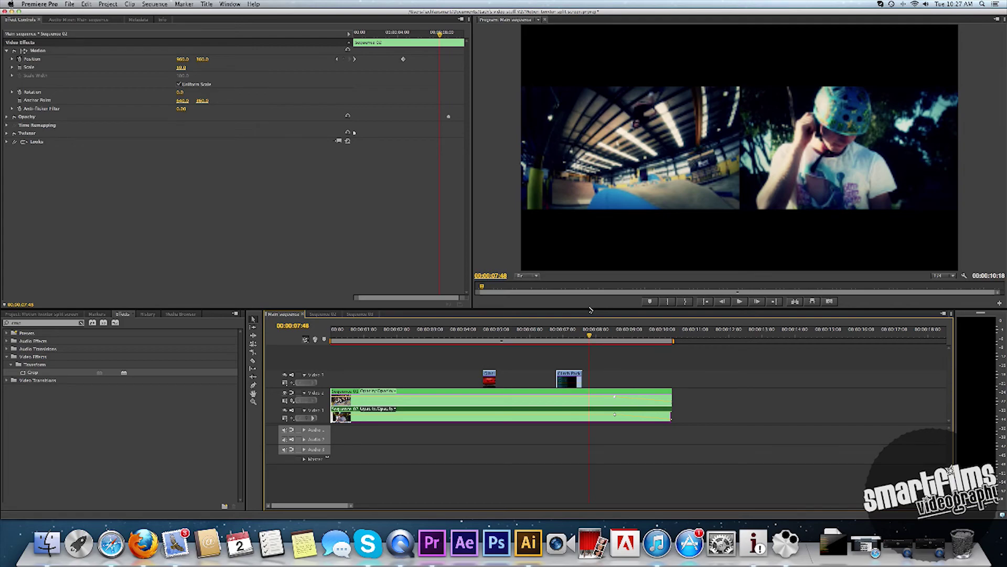
pyautogui.moveTo(591, 310); pyautogui.dragTo(608, 322)
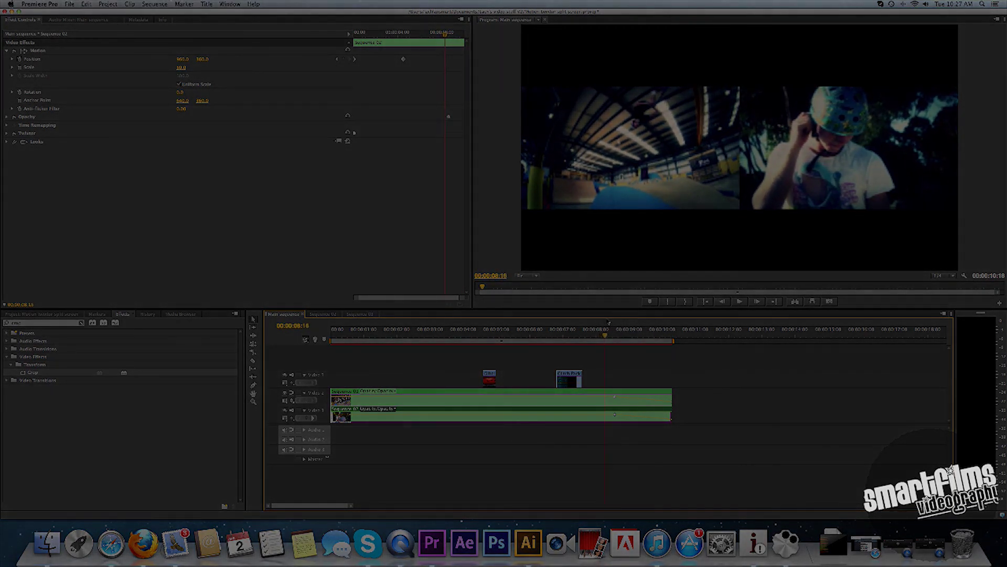